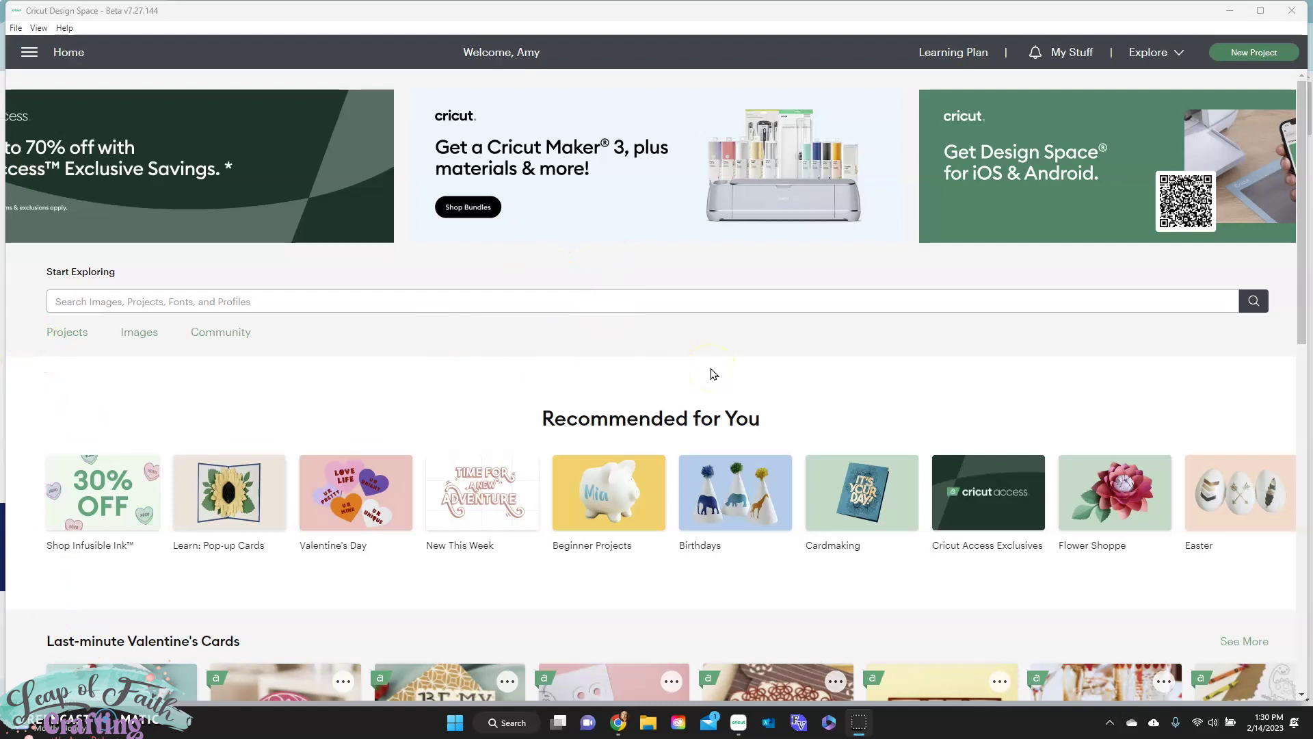
Open the Design Space Settings from the side menu and keep Application Experience on Beta.
{"action": "left_click", "coordinate": [30, 53]}
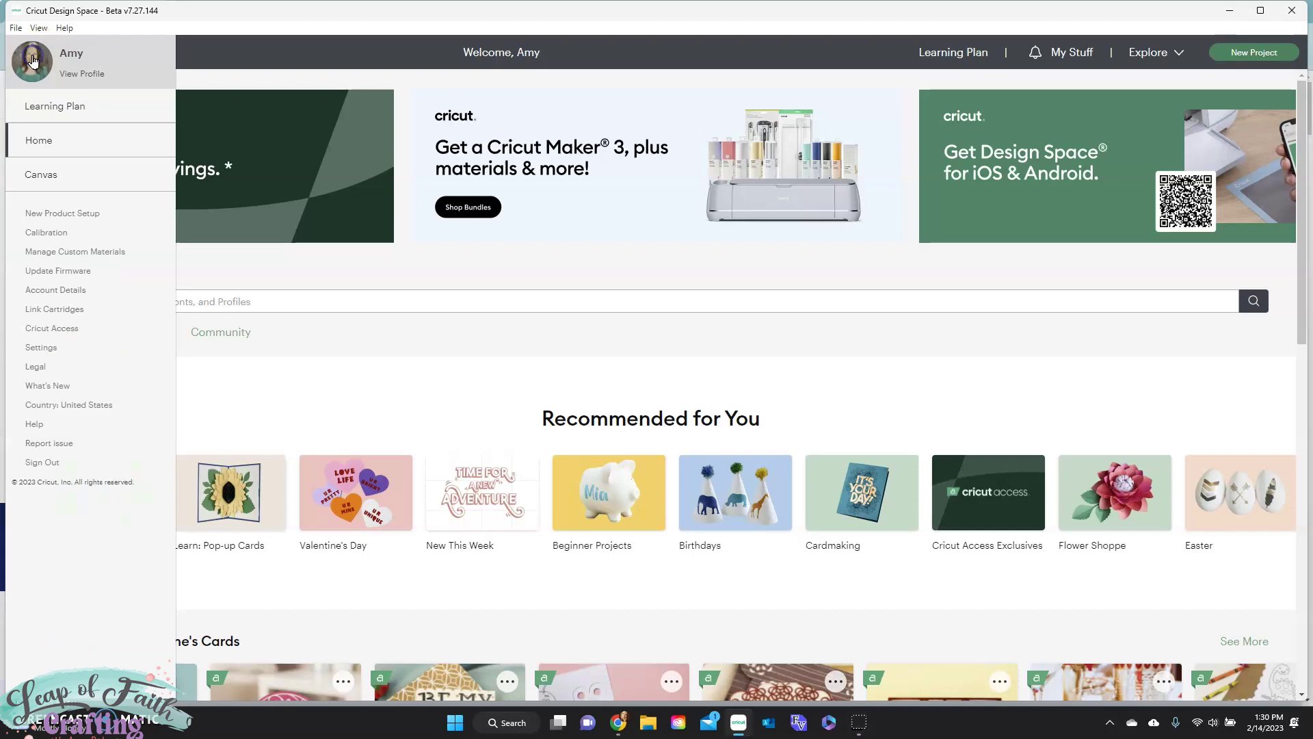
{"action": "left_click", "coordinate": [43, 349]}
{"action": "left_click", "coordinate": [41, 347]}
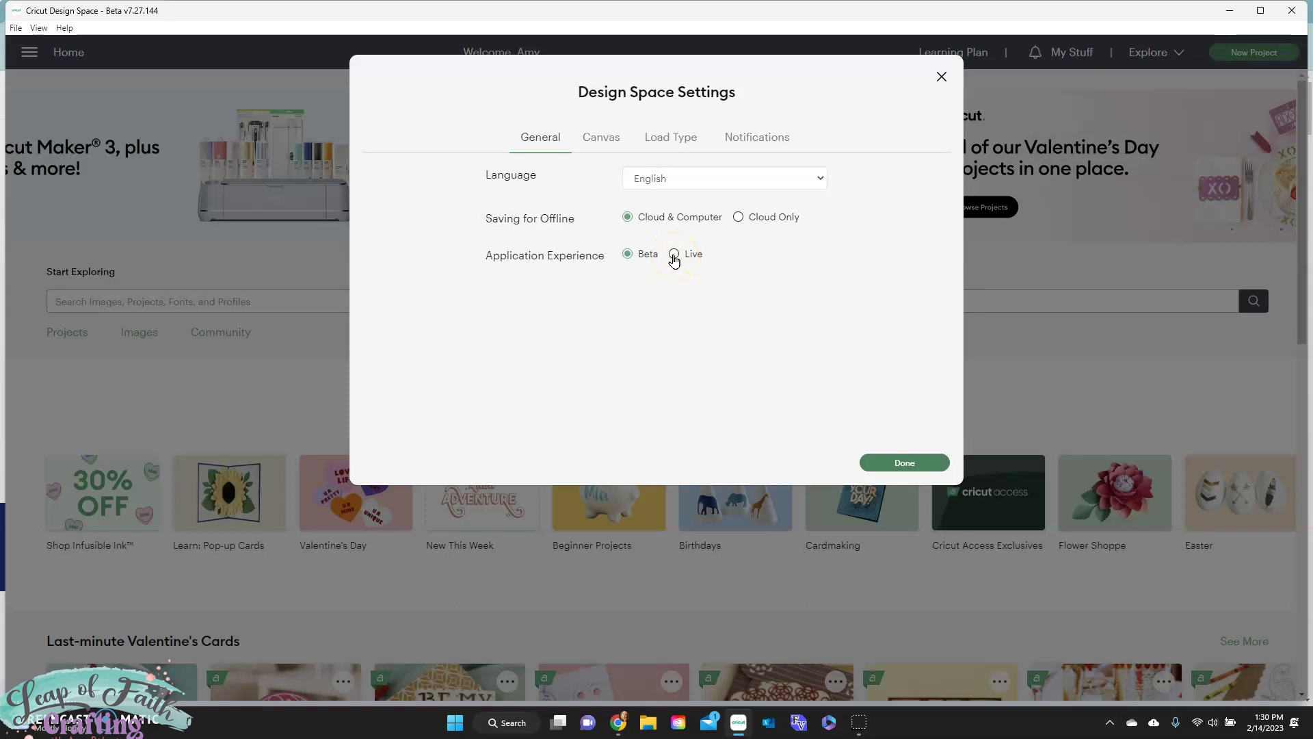
{"action": "left_click", "coordinate": [641, 257]}
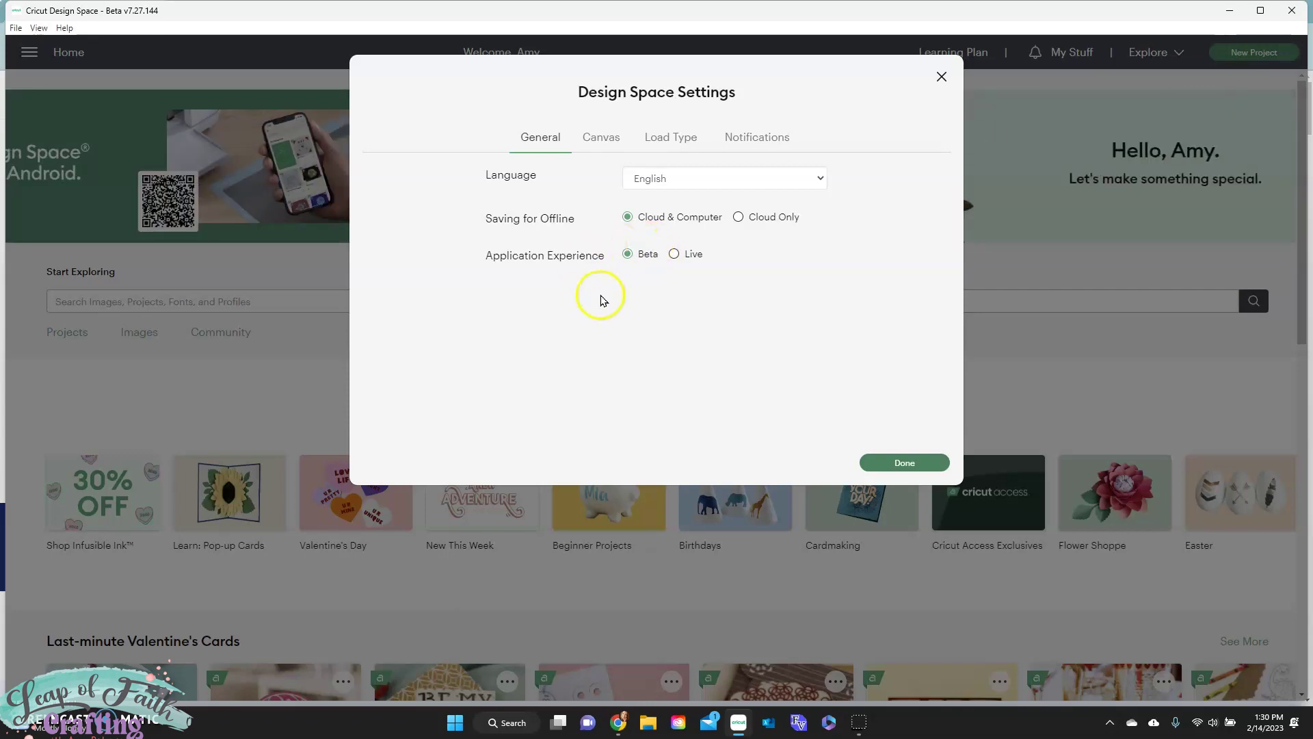
Close the settings and start a new blank project.
{"action": "left_click", "coordinate": [897, 465]}
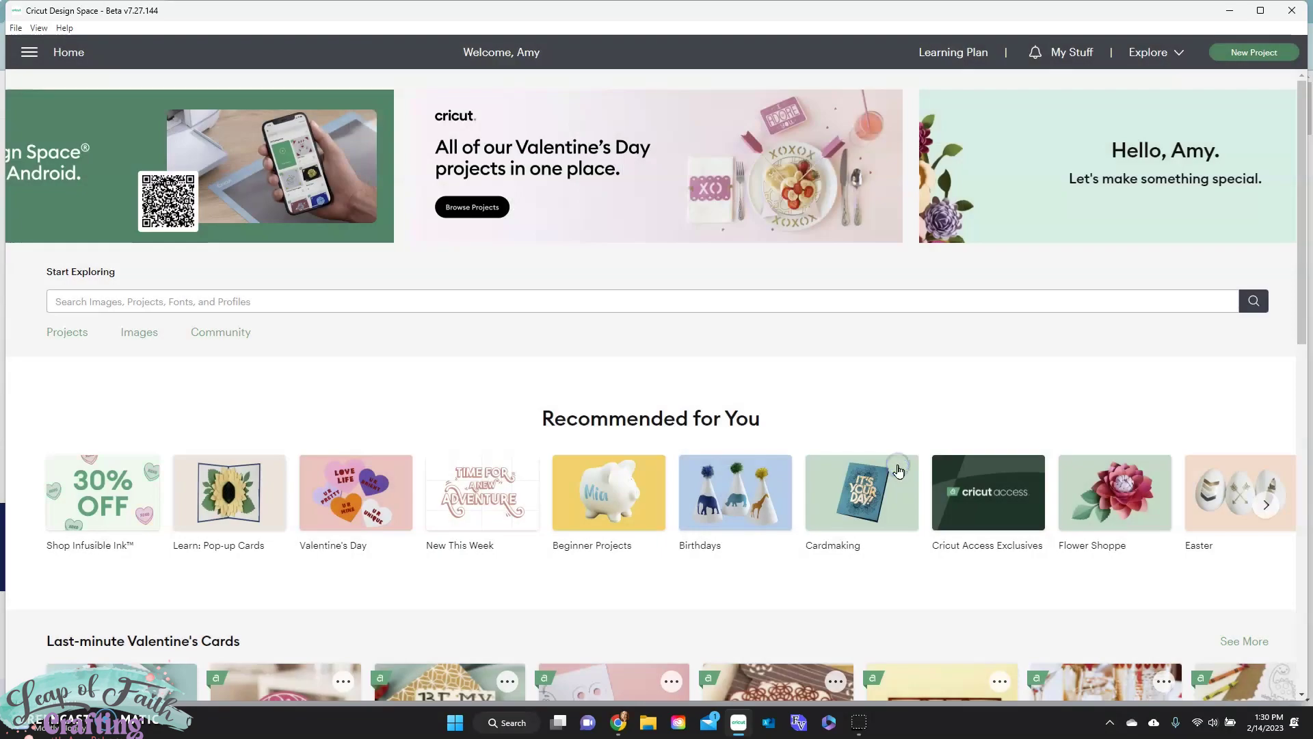
{"action": "scroll", "coordinate": [513, 454], "scroll_direction": "down", "scroll_amount": 1}
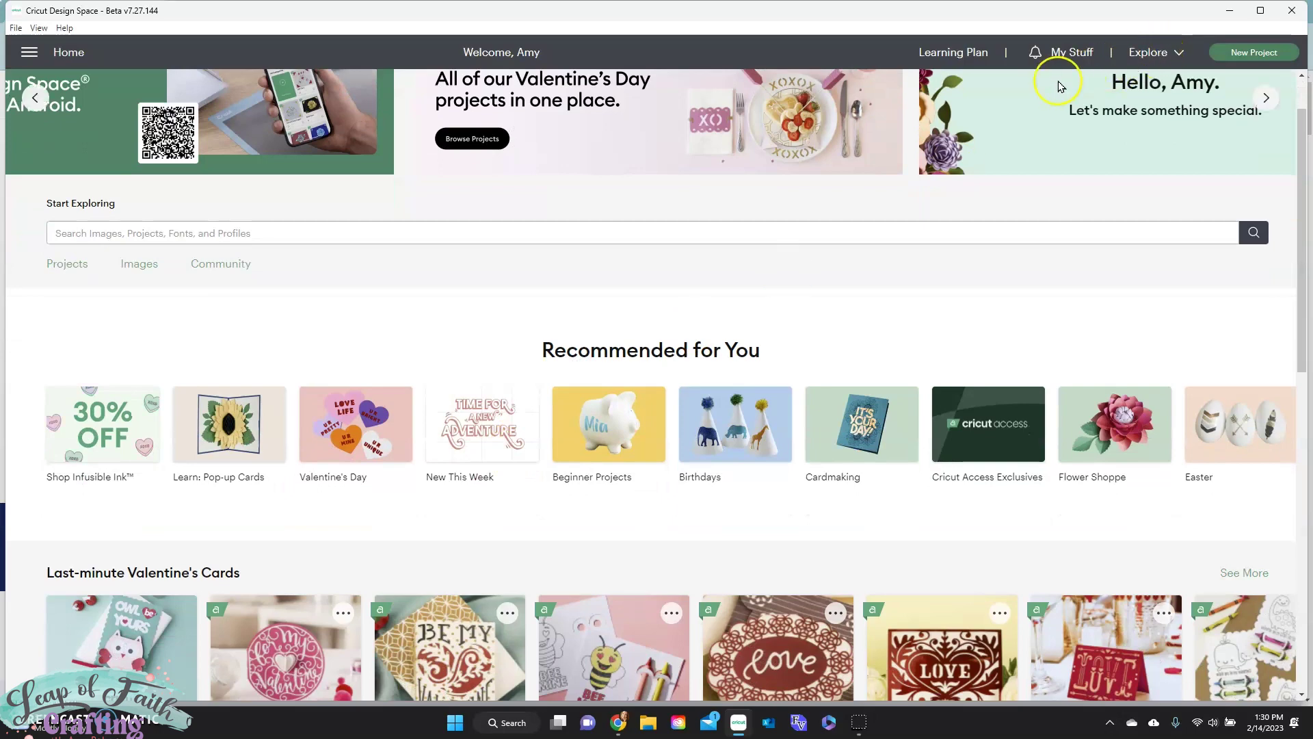
{"action": "left_click", "coordinate": [1269, 52]}
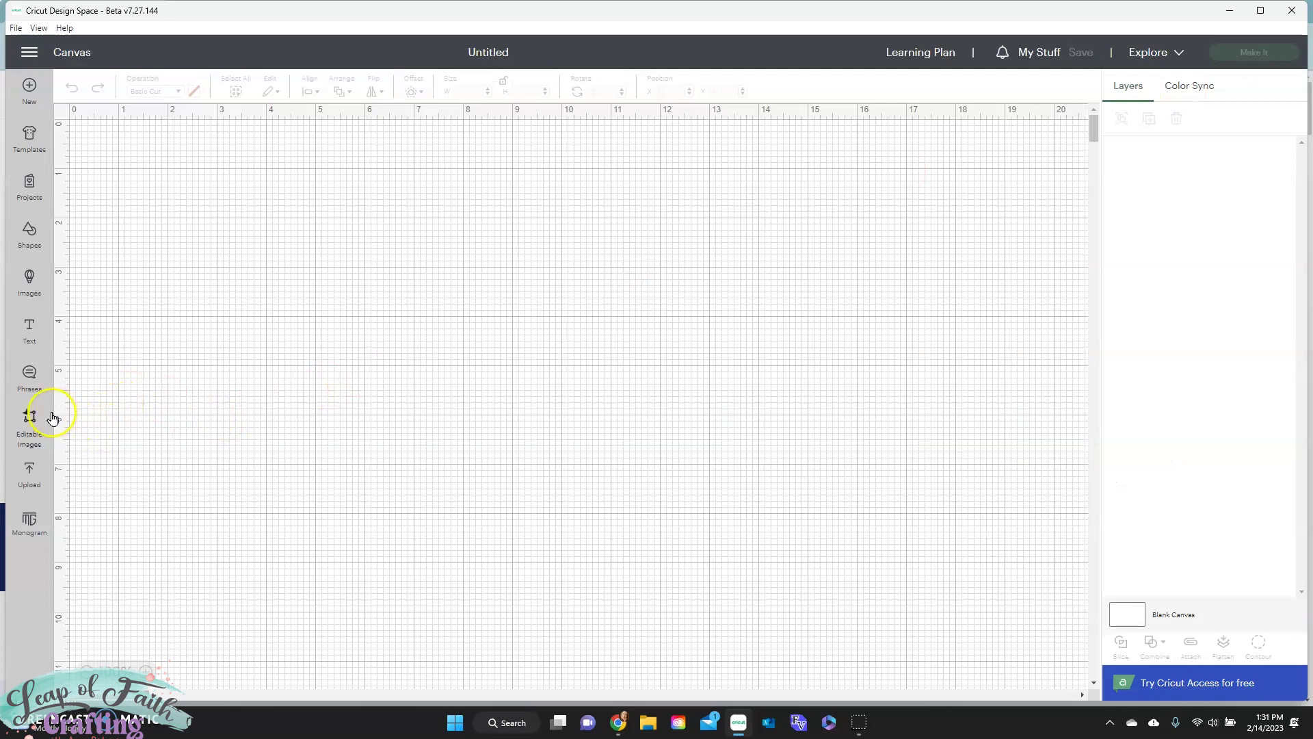
Browse all images filtered to Print then Cut and select the bagpiper highlander image.
{"action": "left_click", "coordinate": [30, 279]}
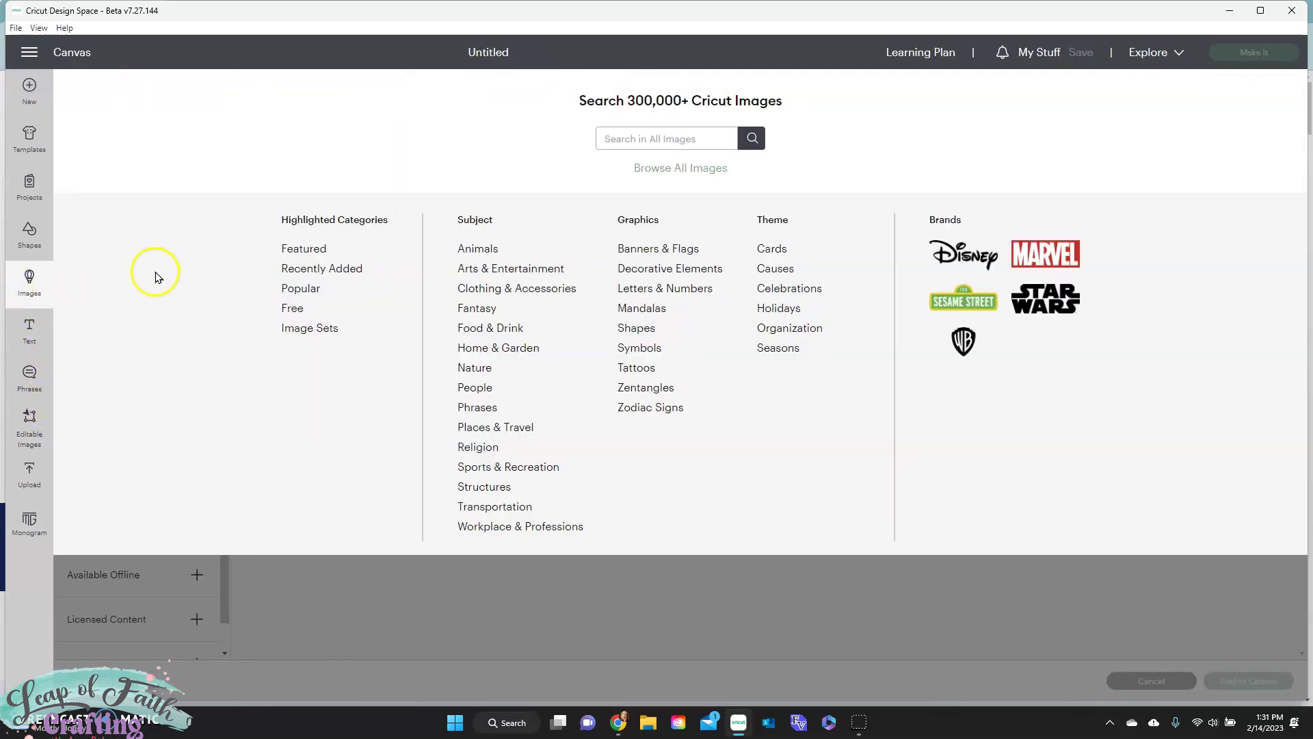
{"action": "left_click", "coordinate": [684, 168]}
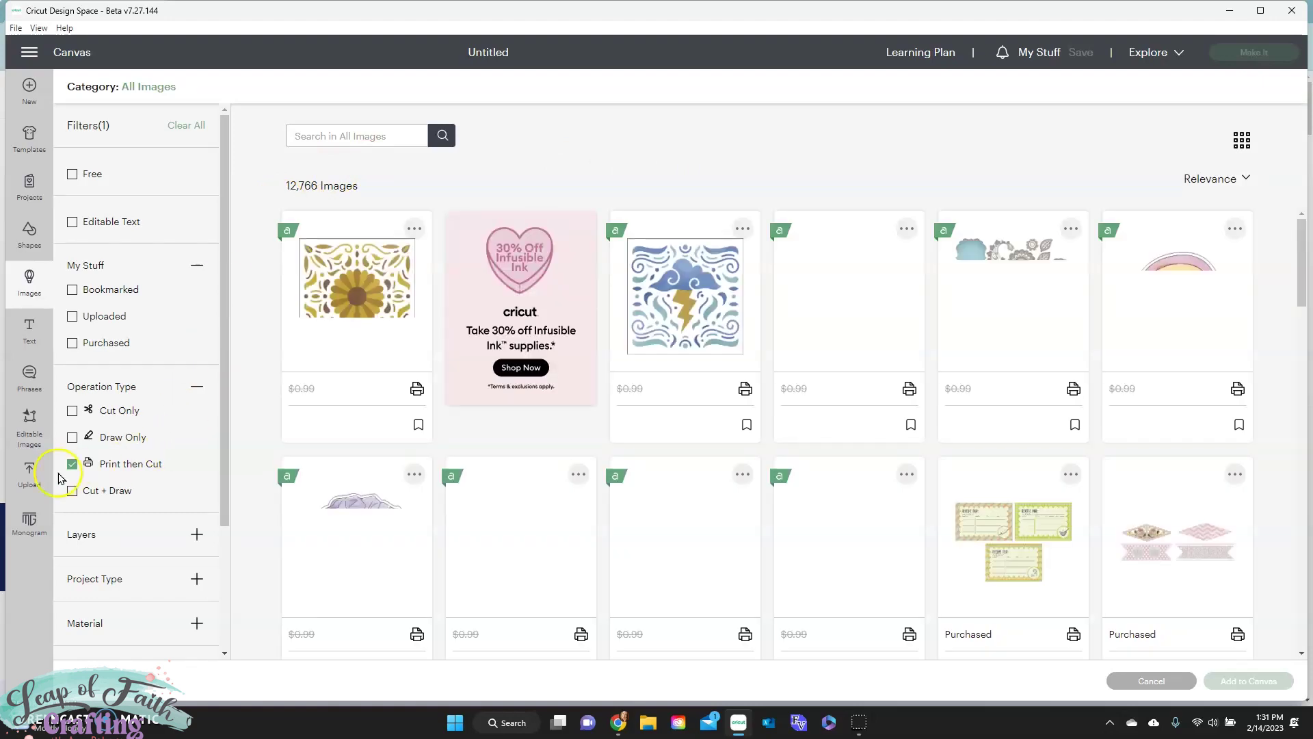
{"action": "left_click", "coordinate": [71, 463]}
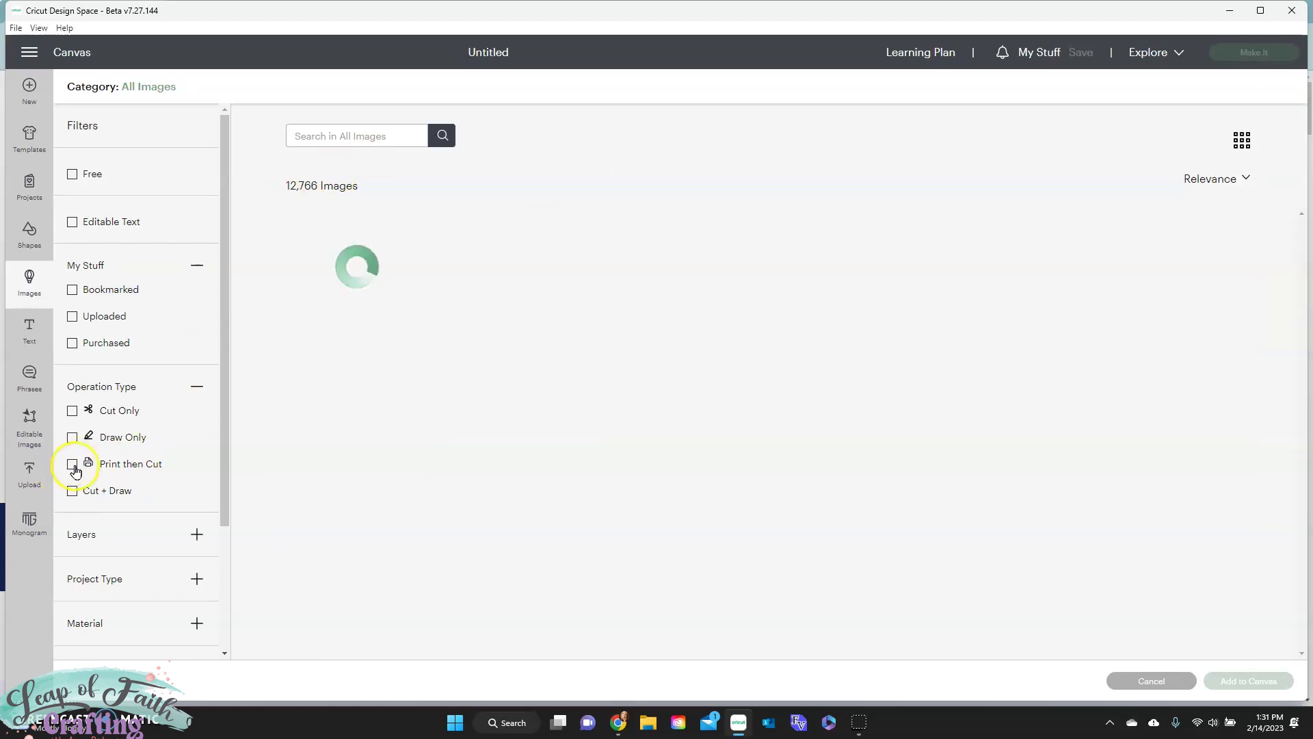
{"action": "left_click", "coordinate": [72, 465]}
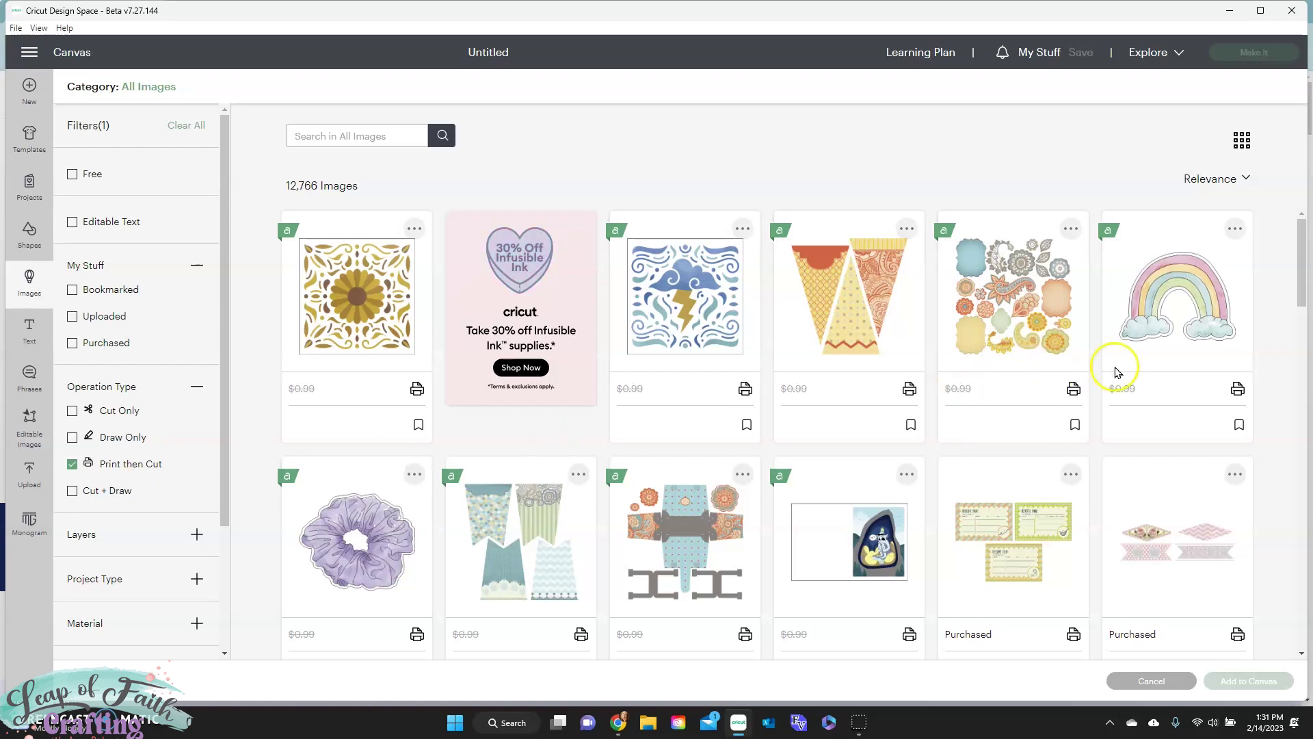
{"action": "scroll", "coordinate": [1128, 370], "scroll_direction": "down", "scroll_amount": 15}
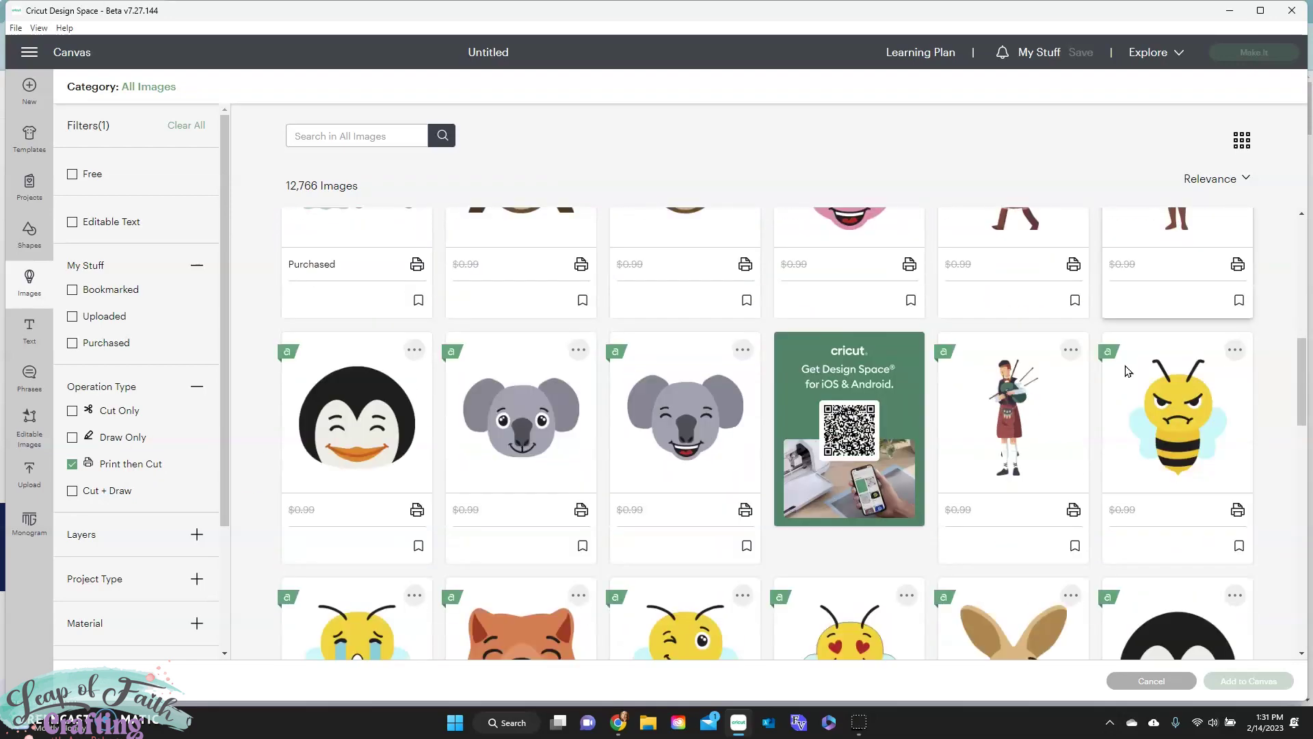
{"action": "scroll", "coordinate": [359, 376], "scroll_direction": "down", "scroll_amount": 10}
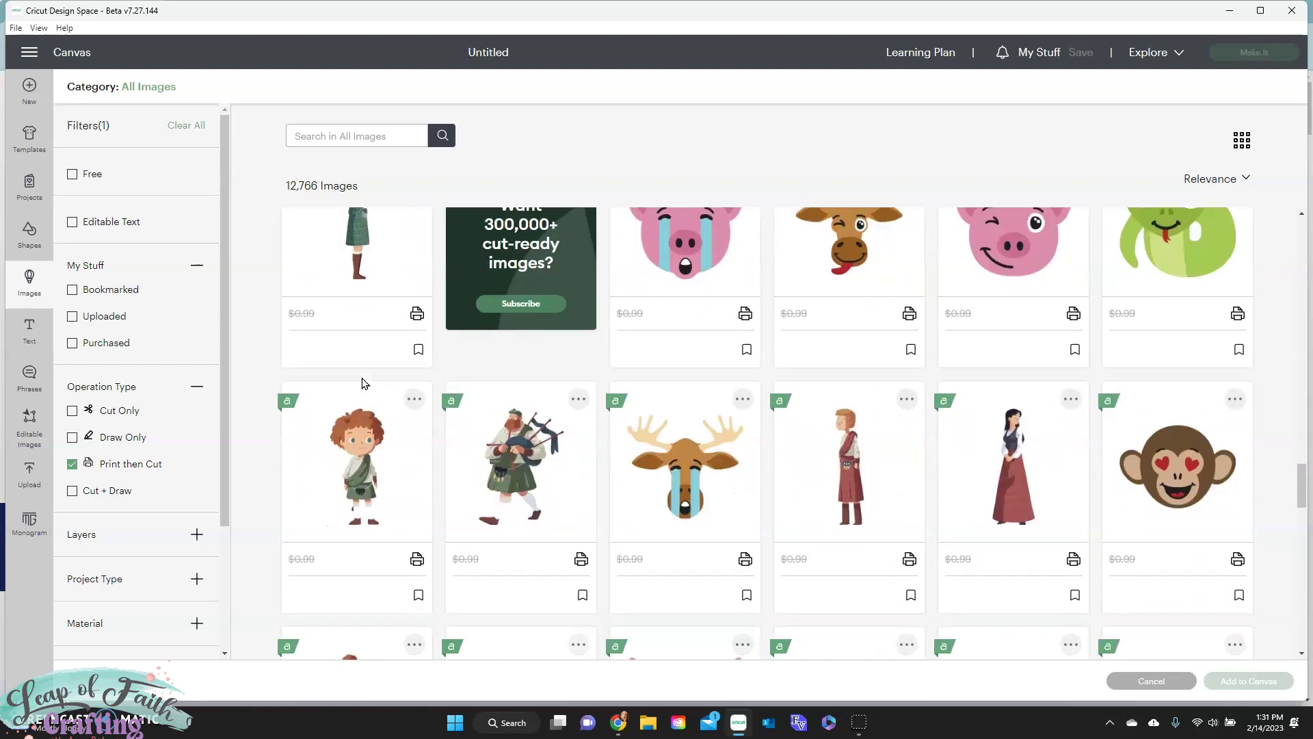
{"action": "left_click", "coordinate": [520, 411]}
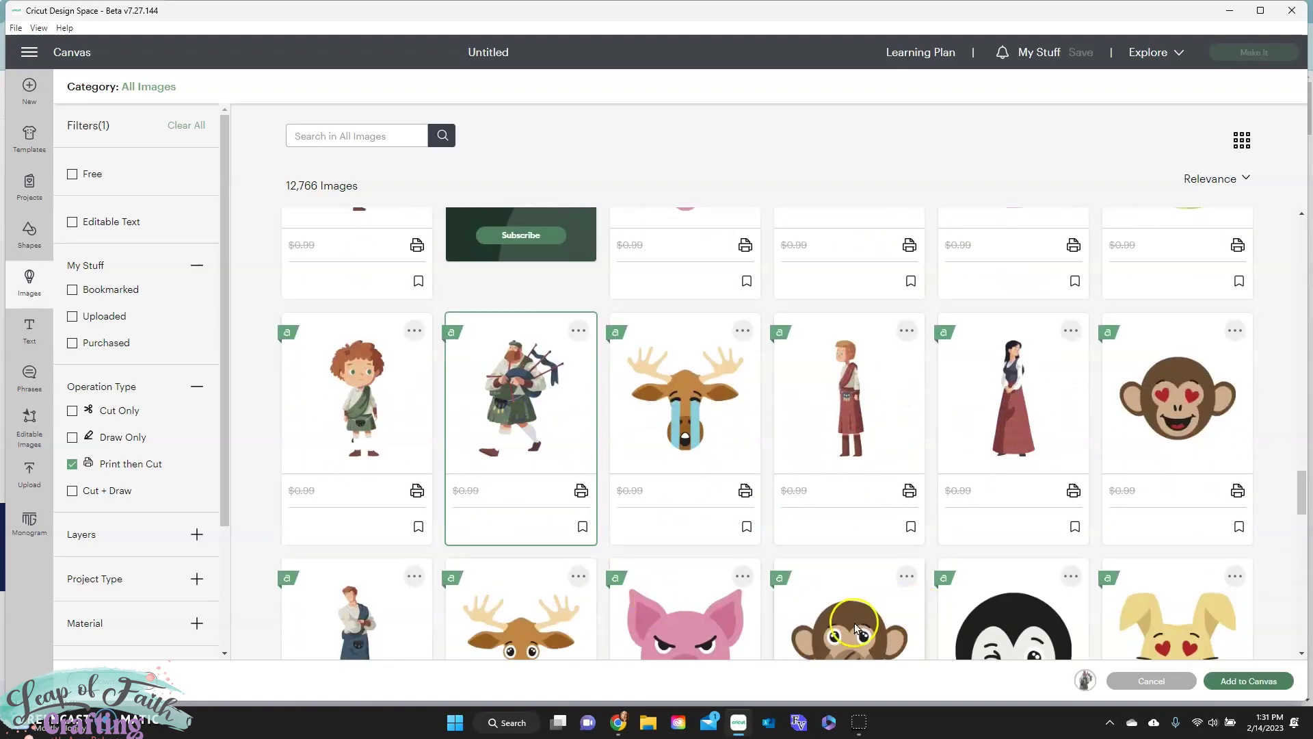
Add the Scottish Bagpiper to the canvas, center it, and enlarge it to 11.32 x 15.48 in.
{"action": "left_click", "coordinate": [1251, 682]}
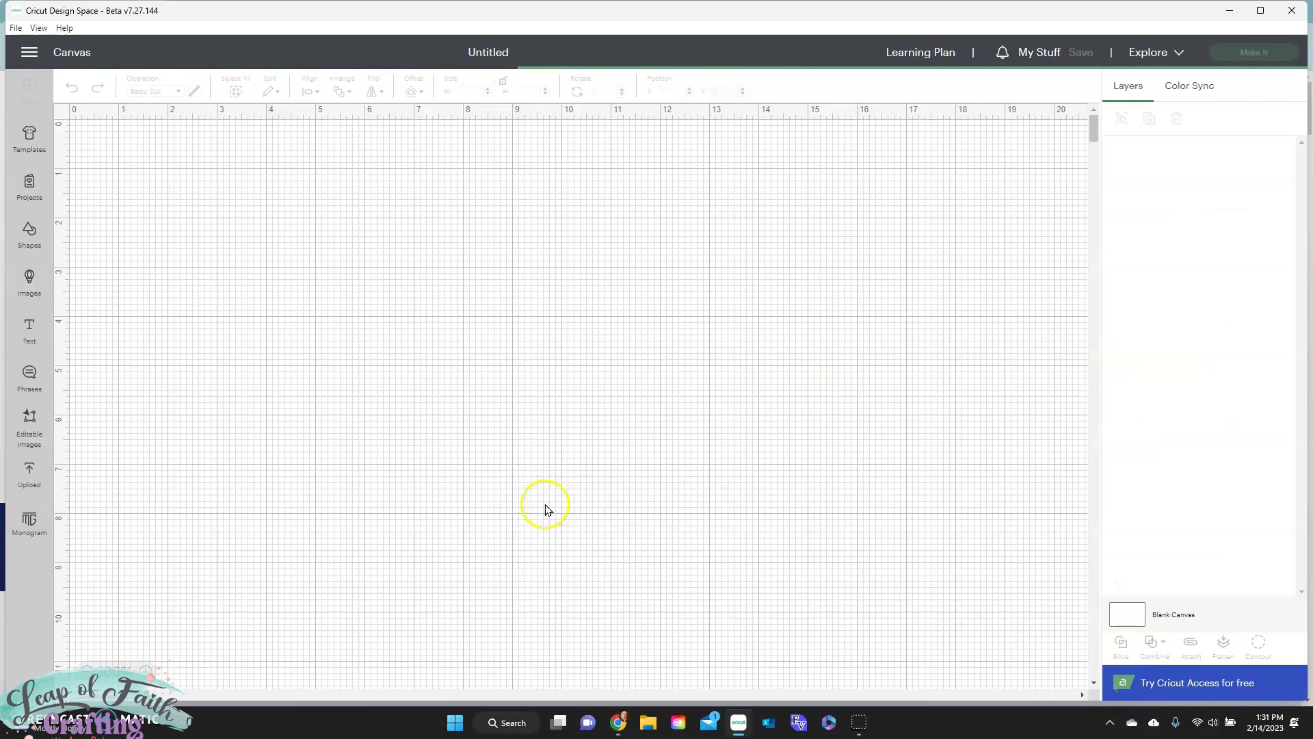
{"action": "left_click_drag", "start_coordinate": [183, 239], "coordinate": [520, 280]}
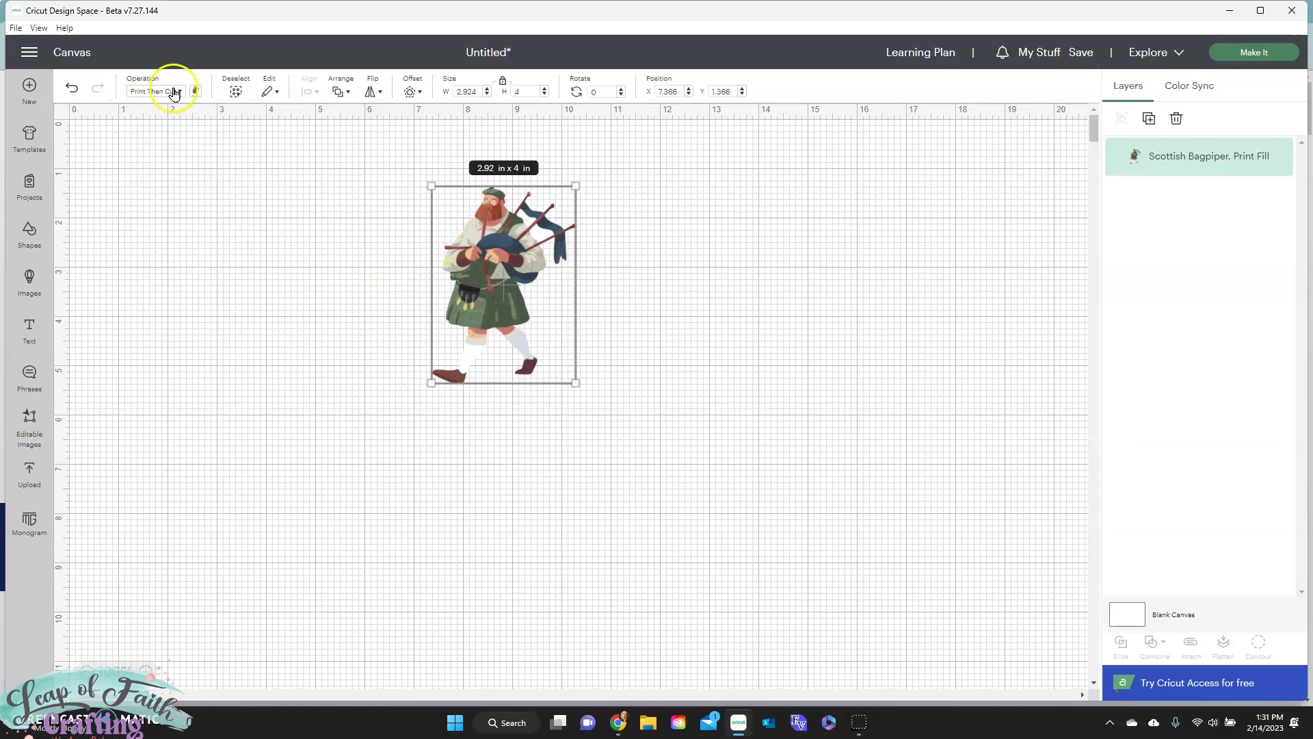
{"action": "left_click_drag", "start_coordinate": [576, 383], "coordinate": [796, 668]}
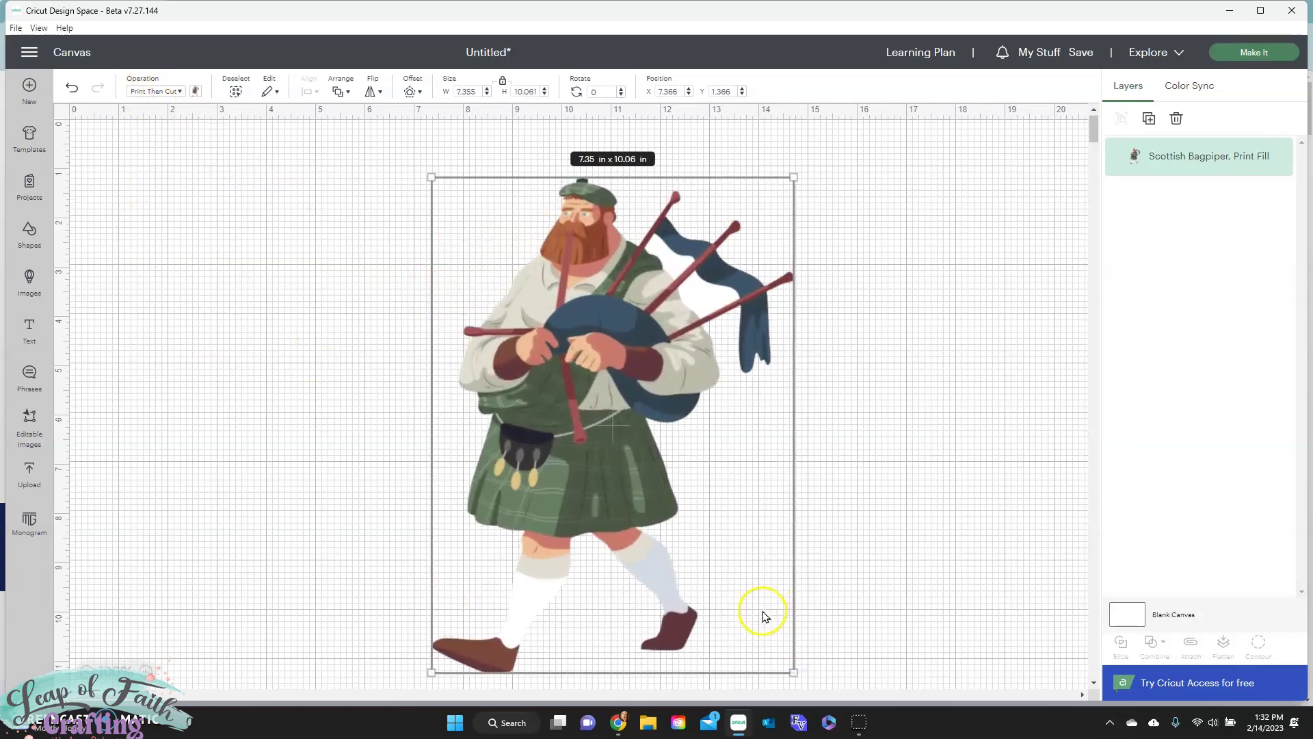
{"action": "scroll", "coordinate": [762, 609], "scroll_direction": "down", "scroll_amount": 3}
{"action": "left_click", "coordinate": [85, 669]}
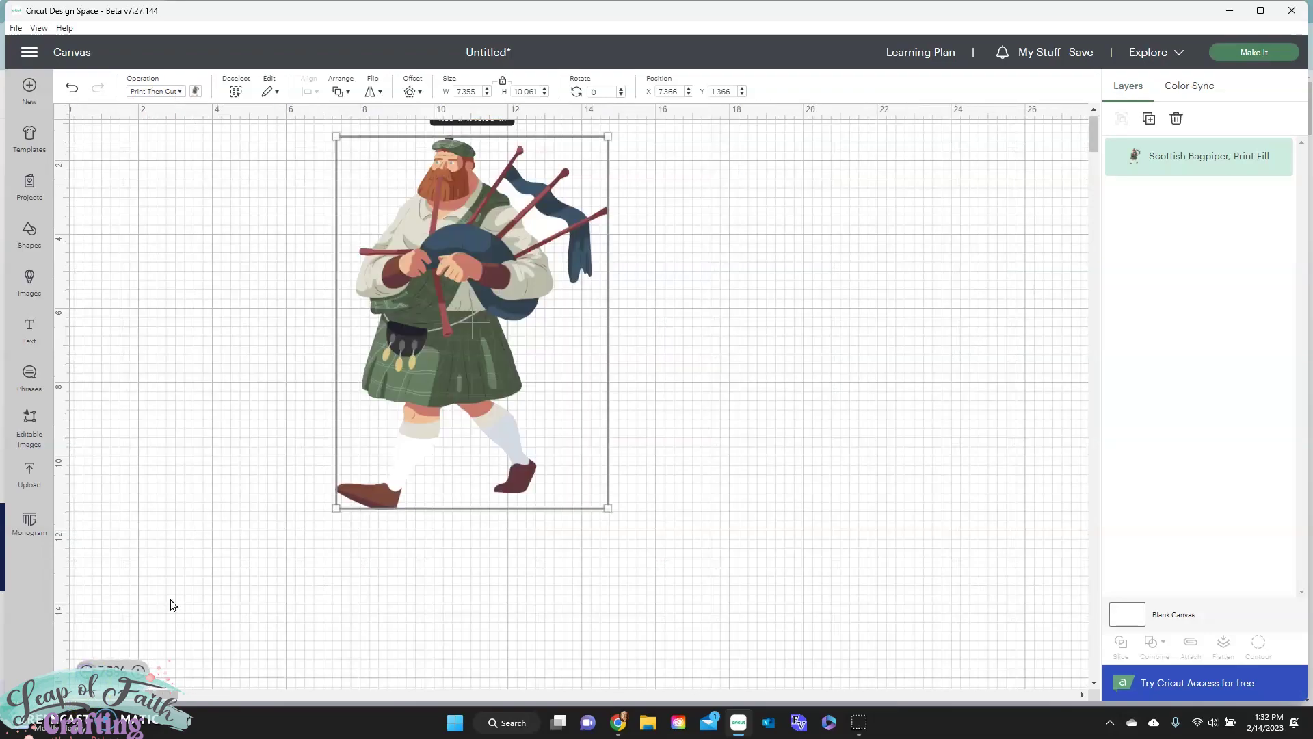
{"action": "left_click_drag", "start_coordinate": [609, 508], "coordinate": [757, 648]}
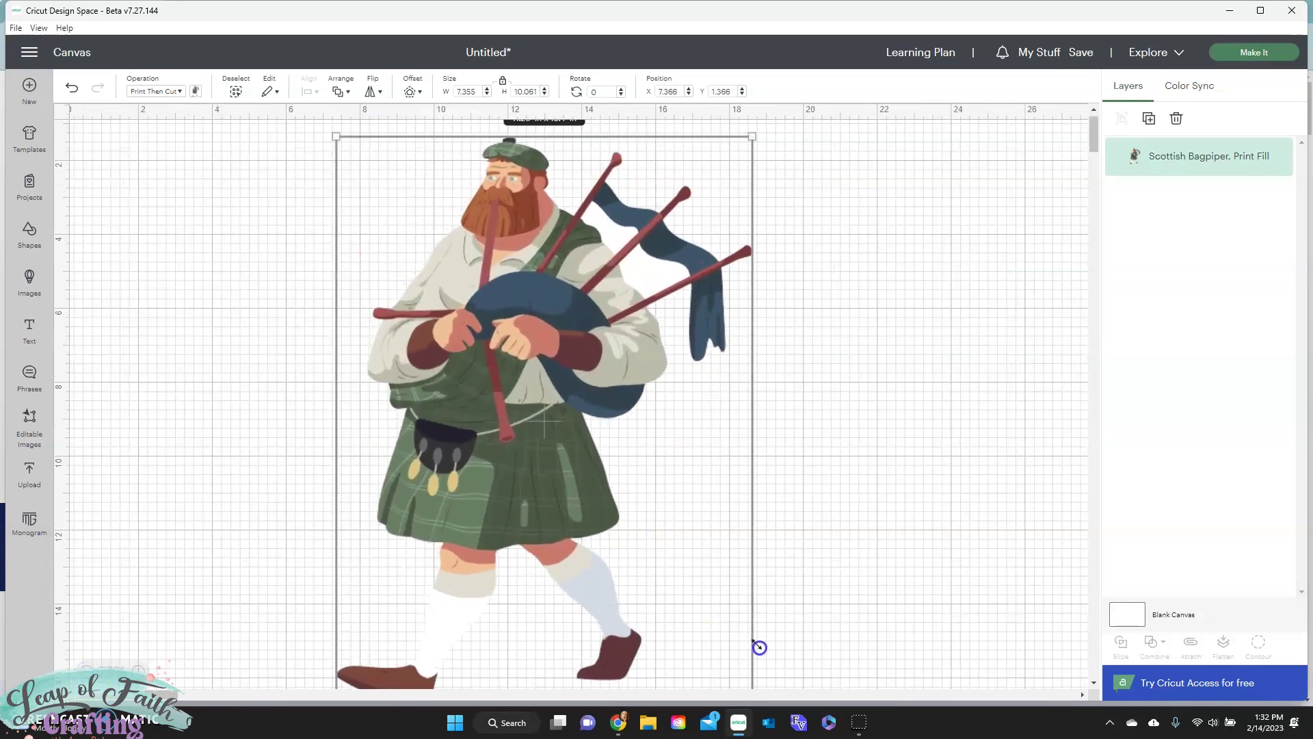
Show the bagpiper layer's too-large warning for Letter paper.
{"action": "scroll", "coordinate": [571, 505], "scroll_direction": "up", "scroll_amount": 1}
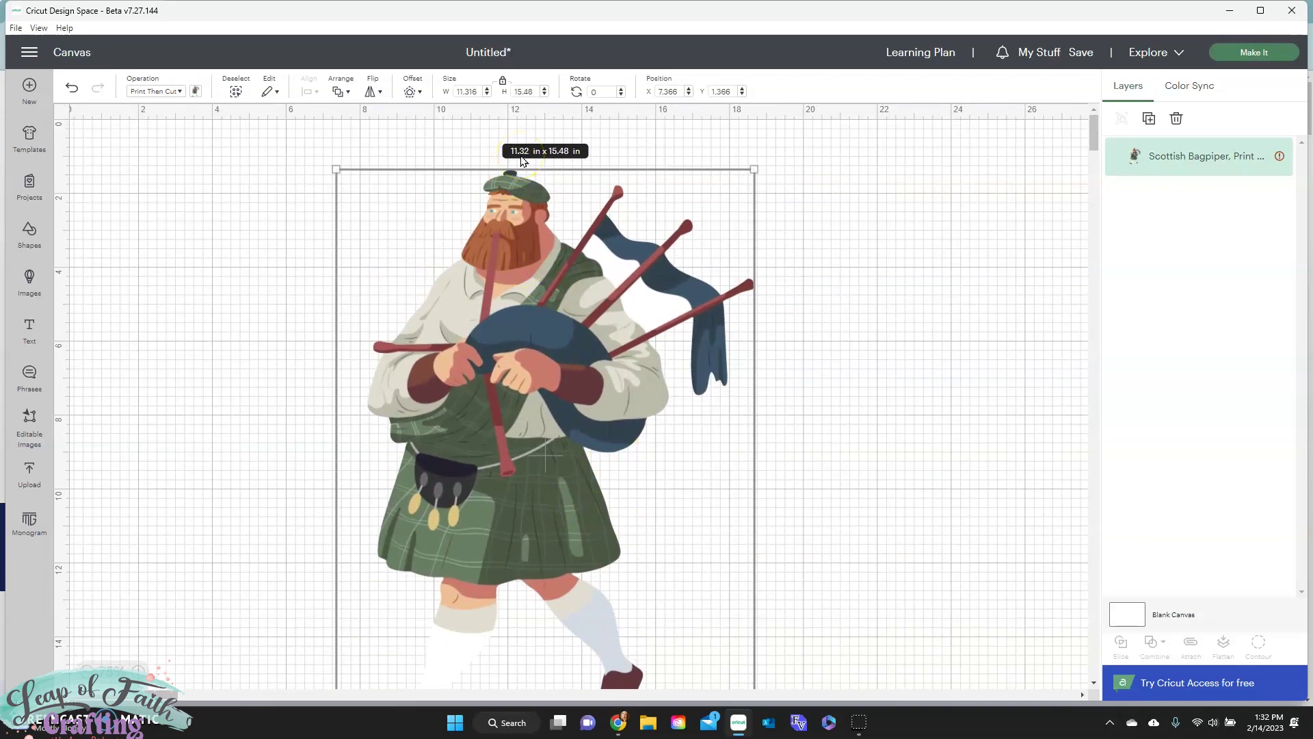
{"action": "left_click", "coordinate": [570, 159]}
{"action": "mouse_move", "coordinate": [1276, 168]}
{"action": "left_click", "coordinate": [1263, 159]}
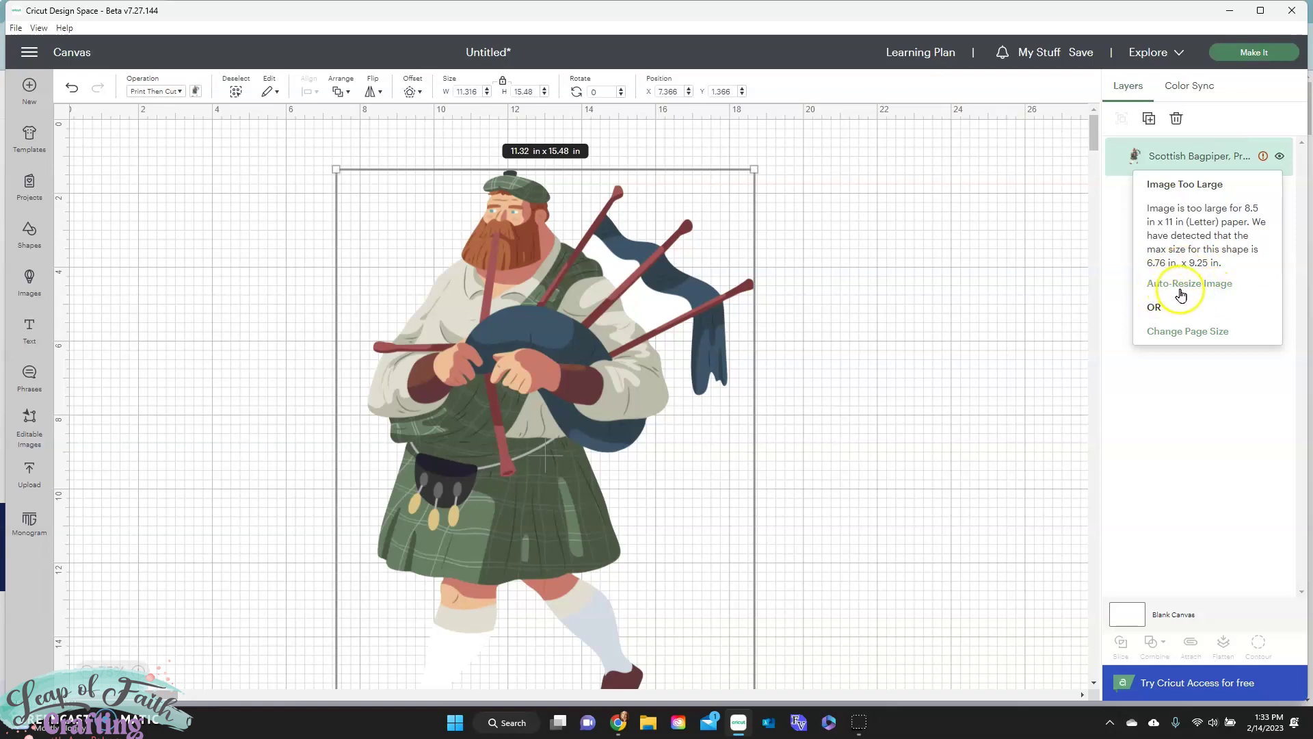
Auto-resize the bagpiper to Letter, enlarge it to 12.45 x 17.02 in, and reopen the warning.
{"action": "left_click", "coordinate": [1187, 290]}
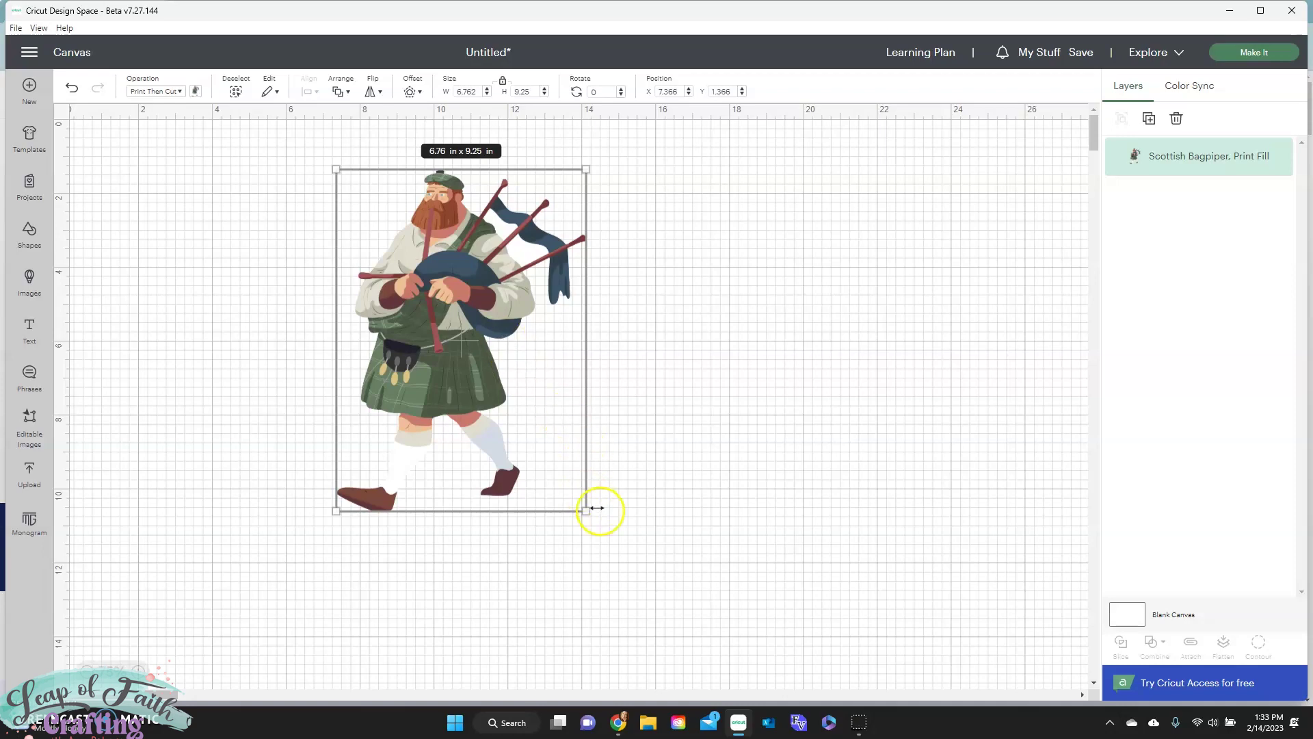
{"action": "left_click_drag", "start_coordinate": [588, 512], "coordinate": [733, 655]}
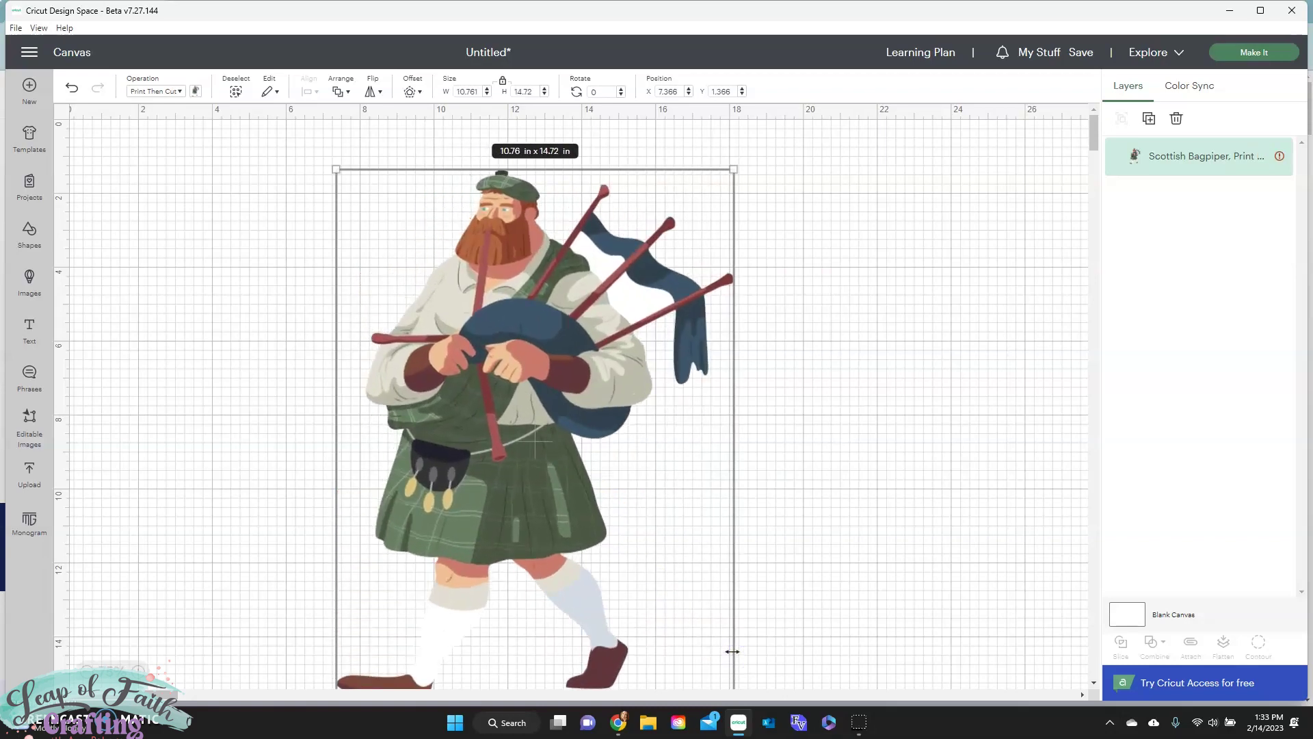
{"action": "scroll", "coordinate": [718, 637], "scroll_direction": "down", "scroll_amount": 3}
{"action": "left_click_drag", "start_coordinate": [733, 572], "coordinate": [797, 655]}
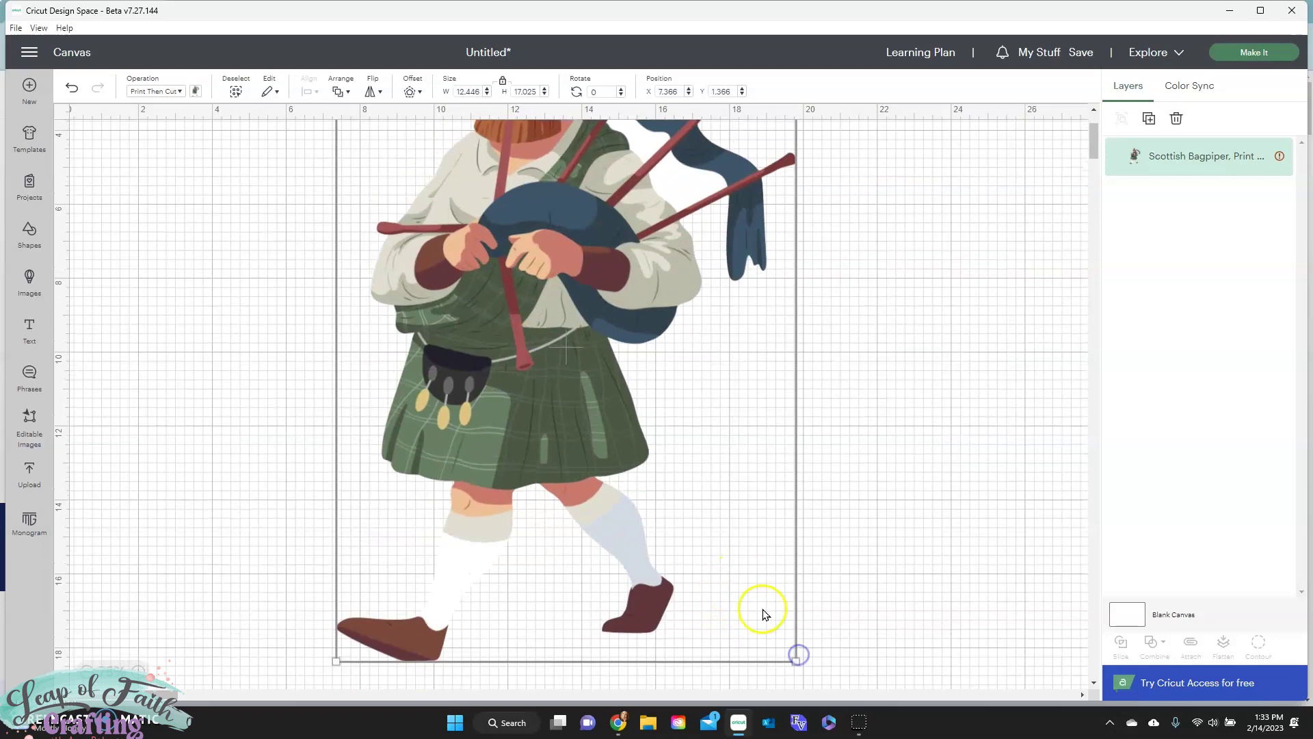
{"action": "scroll", "coordinate": [765, 614], "scroll_direction": "up", "scroll_amount": 3}
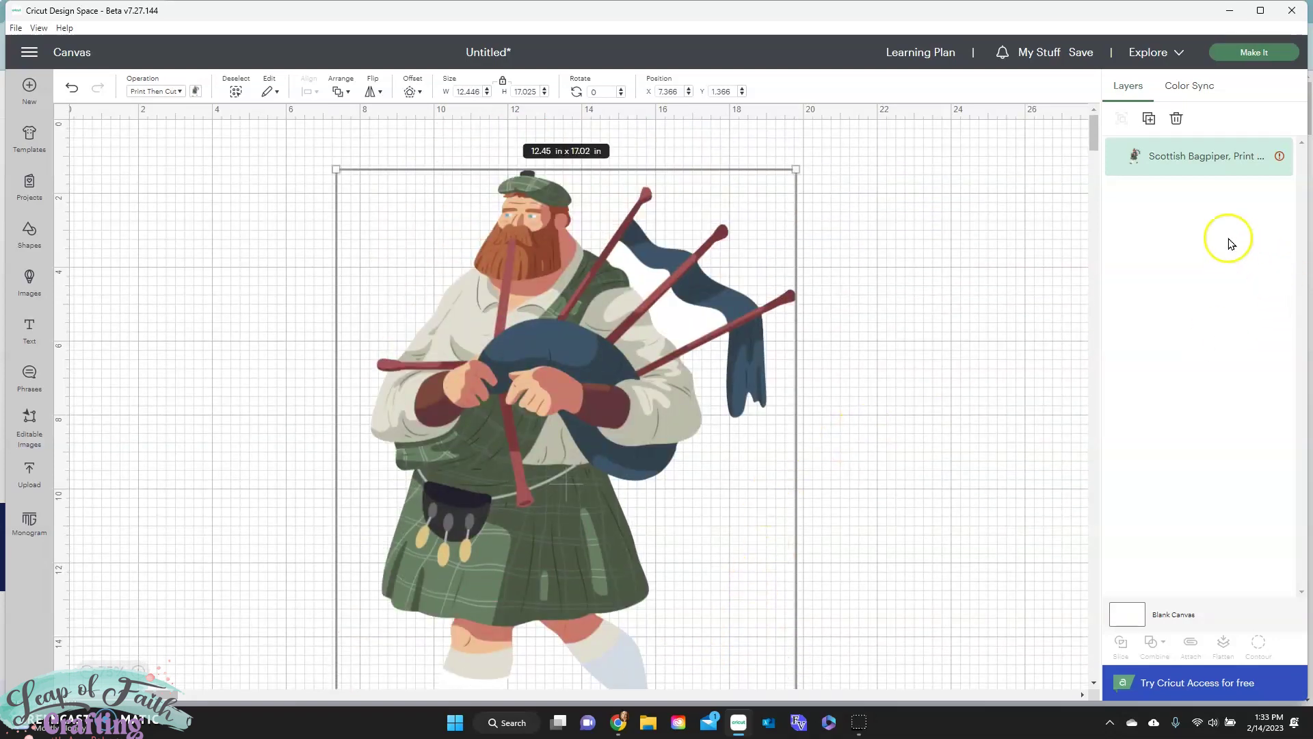
{"action": "left_click", "coordinate": [1263, 156]}
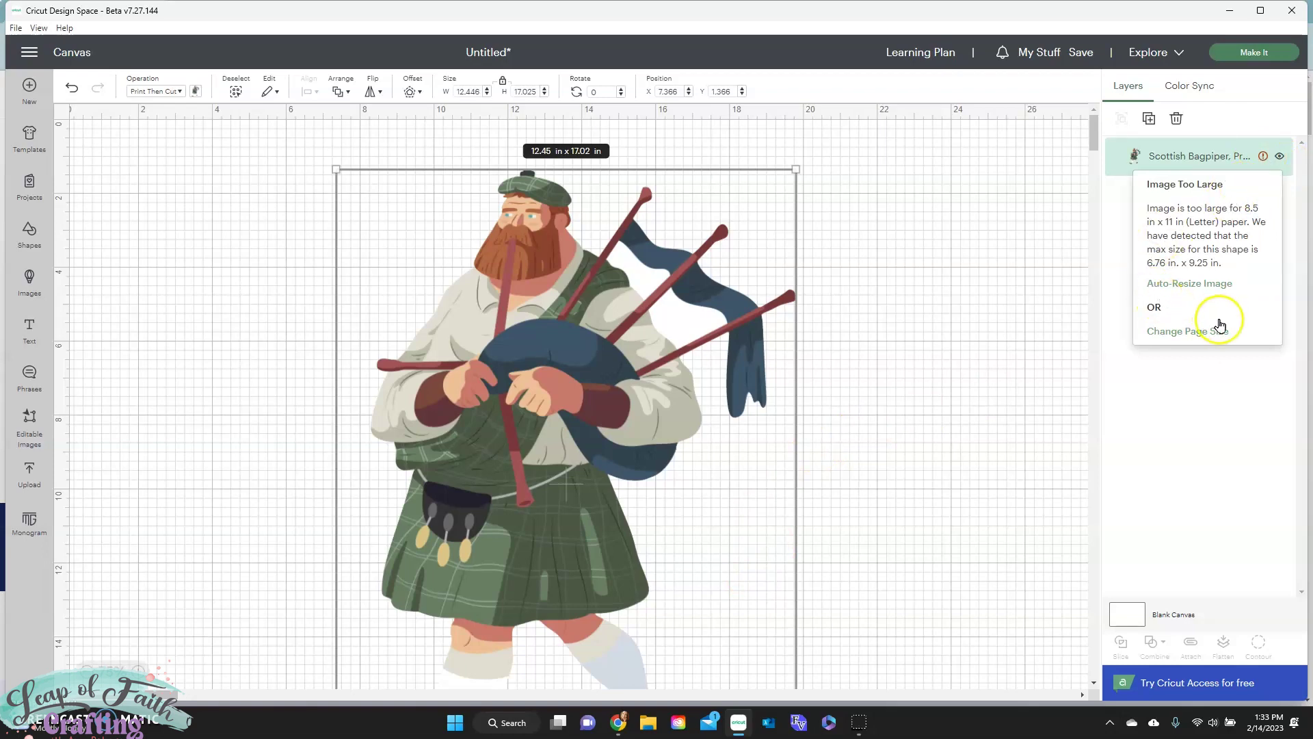
Switch the Print Then Cut page size setting to A3 (11.7 x 16.5 in) and confirm.
{"action": "left_click", "coordinate": [1196, 331]}
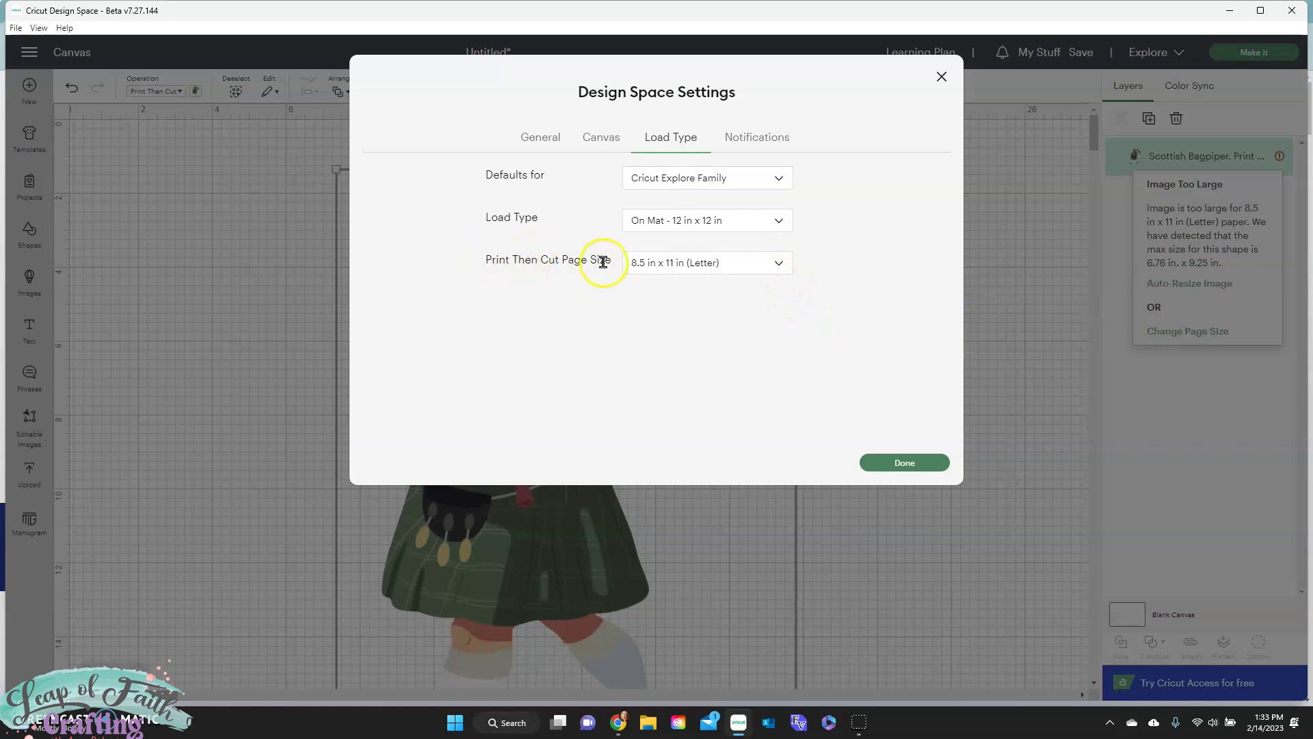
{"action": "left_click", "coordinate": [684, 263]}
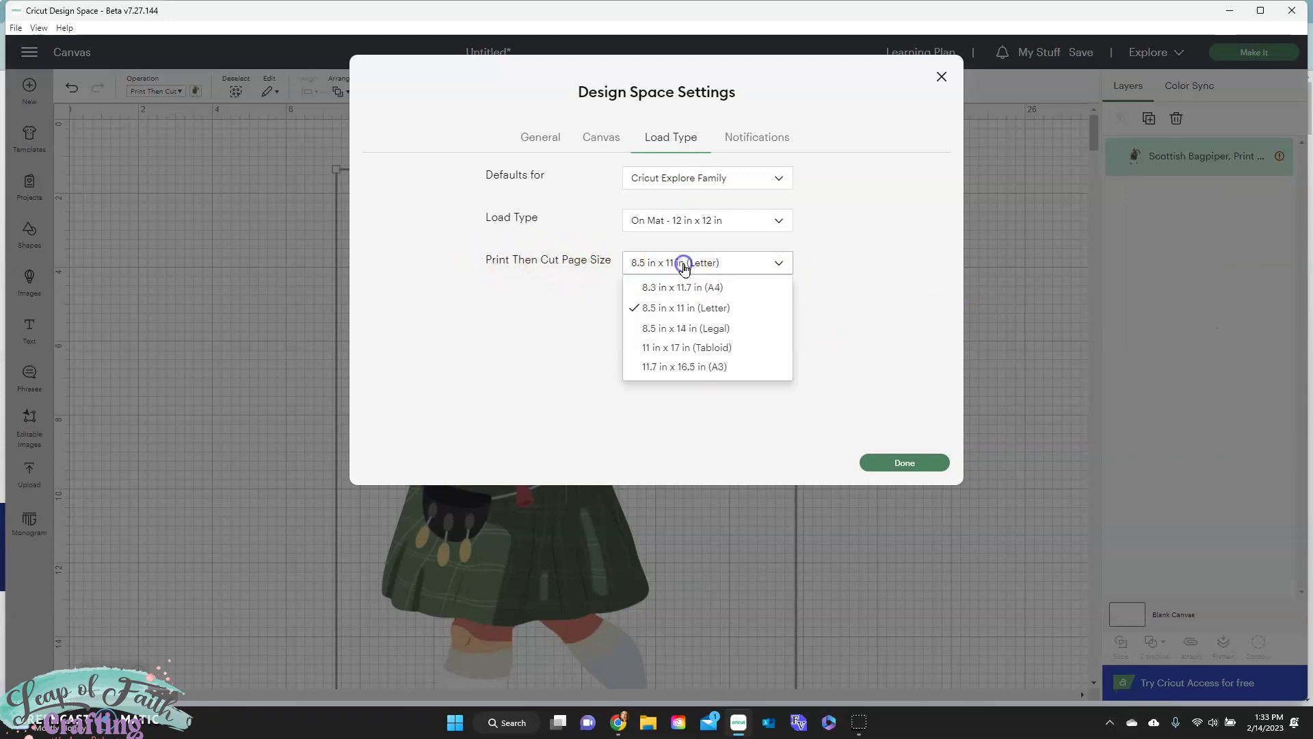
{"action": "left_click", "coordinate": [717, 371]}
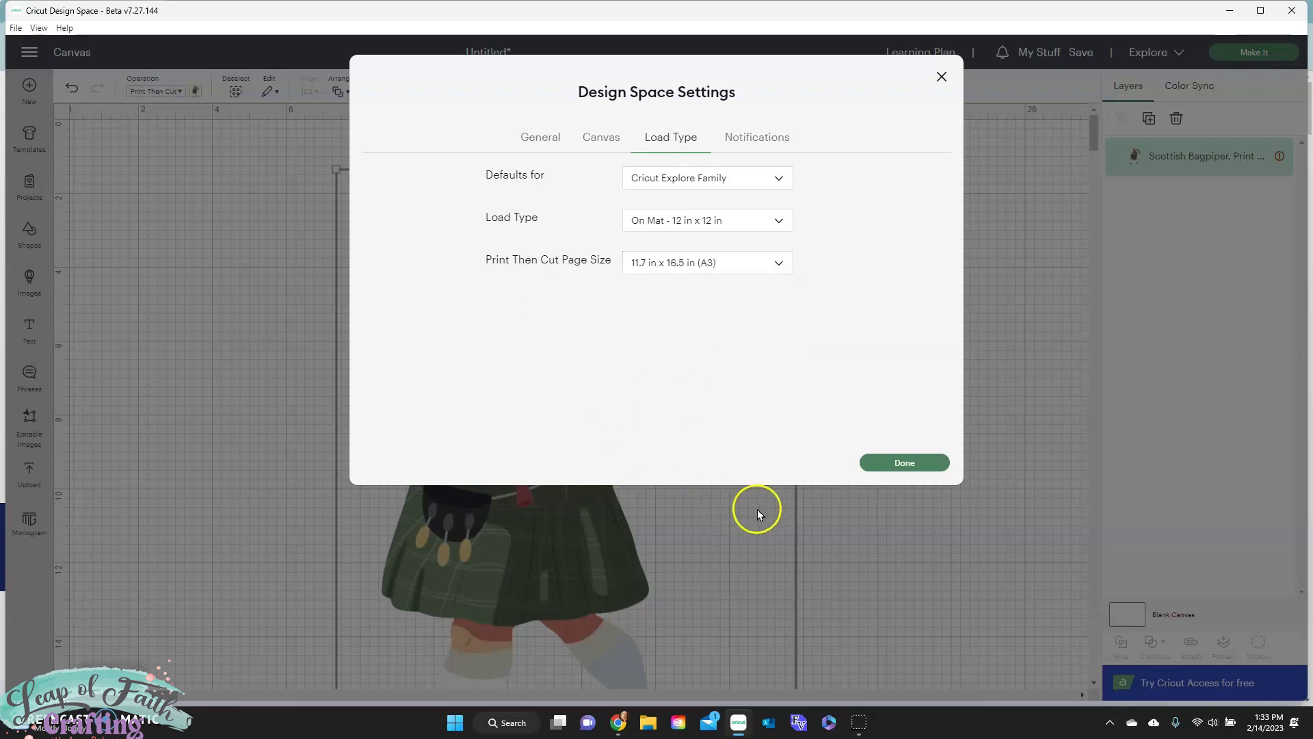
{"action": "left_click", "coordinate": [914, 463]}
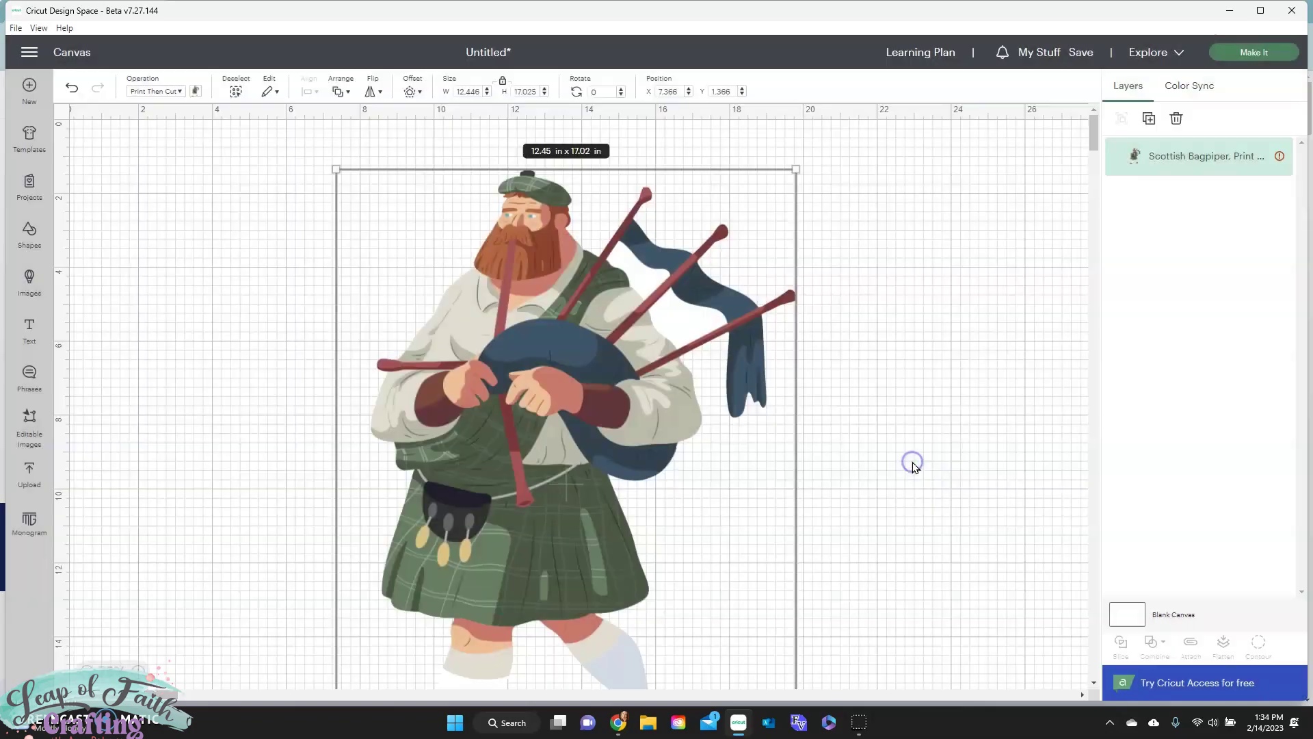
Auto-resize the bagpiper to fit A3 paper at 10.31 x 14.1 in.
{"action": "mouse_move", "coordinate": [1280, 163]}
{"action": "left_click", "coordinate": [1263, 158]}
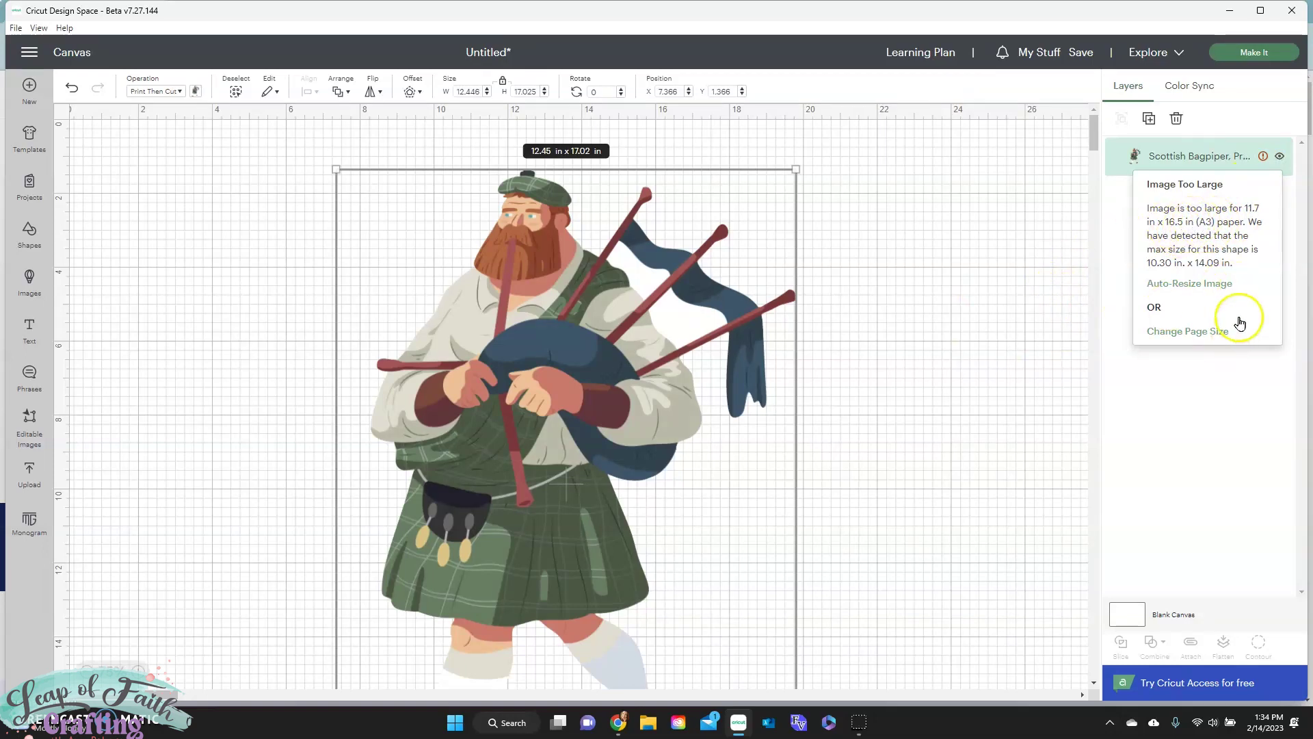
{"action": "left_click", "coordinate": [1200, 283]}
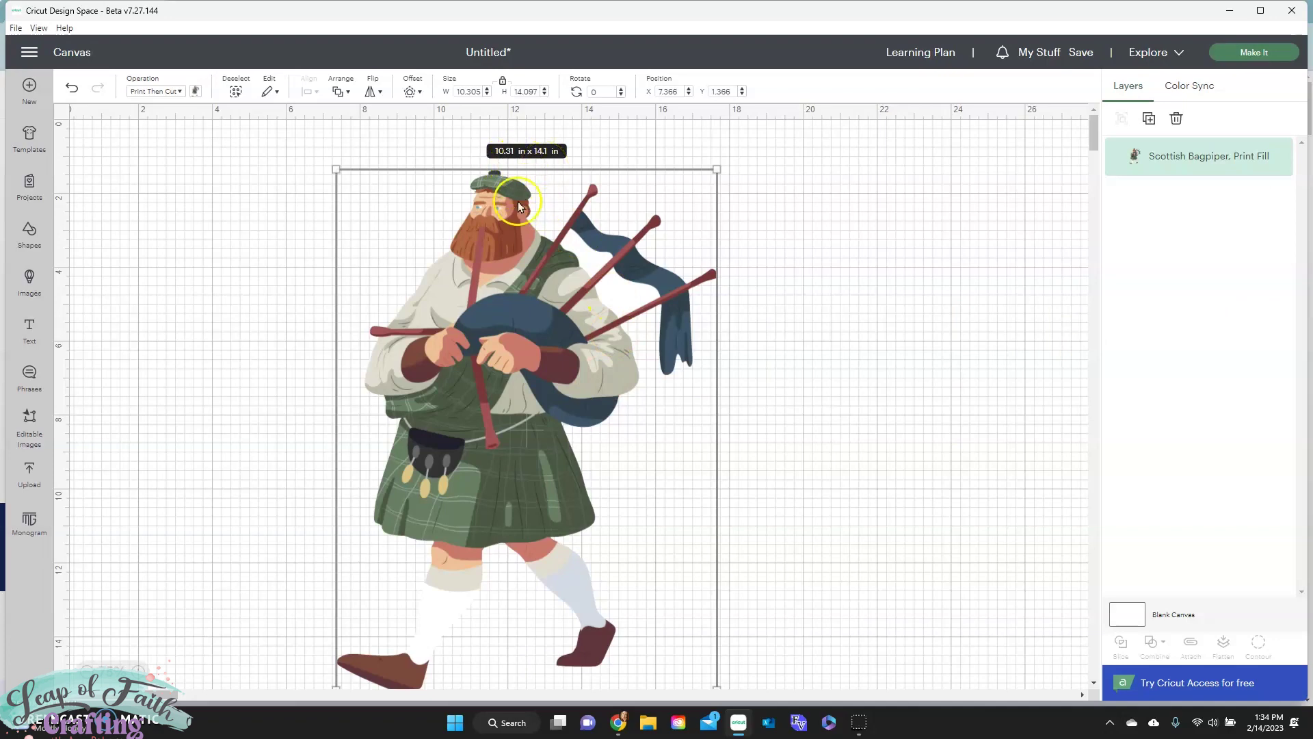
Send the bagpiper design to the Make It mat preparation screen.
{"action": "scroll", "coordinate": [507, 252], "scroll_direction": "down", "scroll_amount": 2}
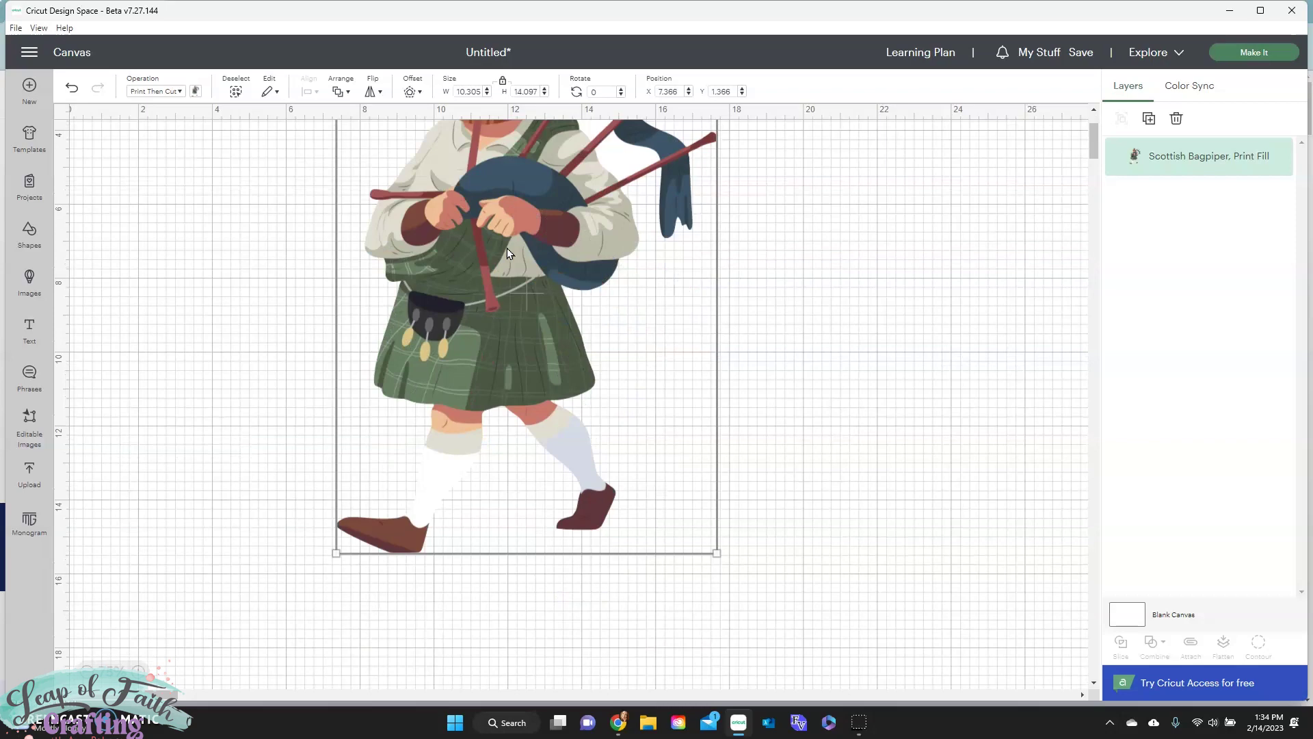
{"action": "scroll", "coordinate": [506, 253], "scroll_direction": "up", "scroll_amount": 2}
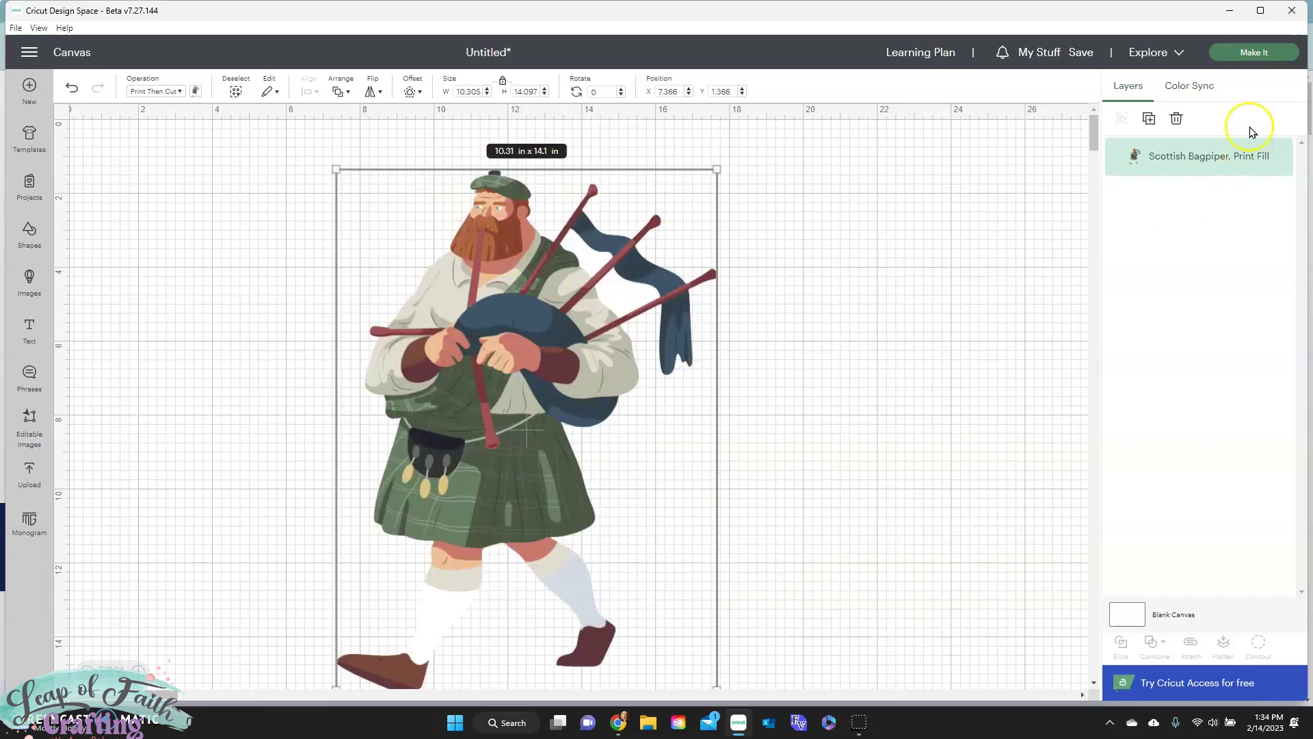
{"action": "left_click", "coordinate": [1257, 52]}
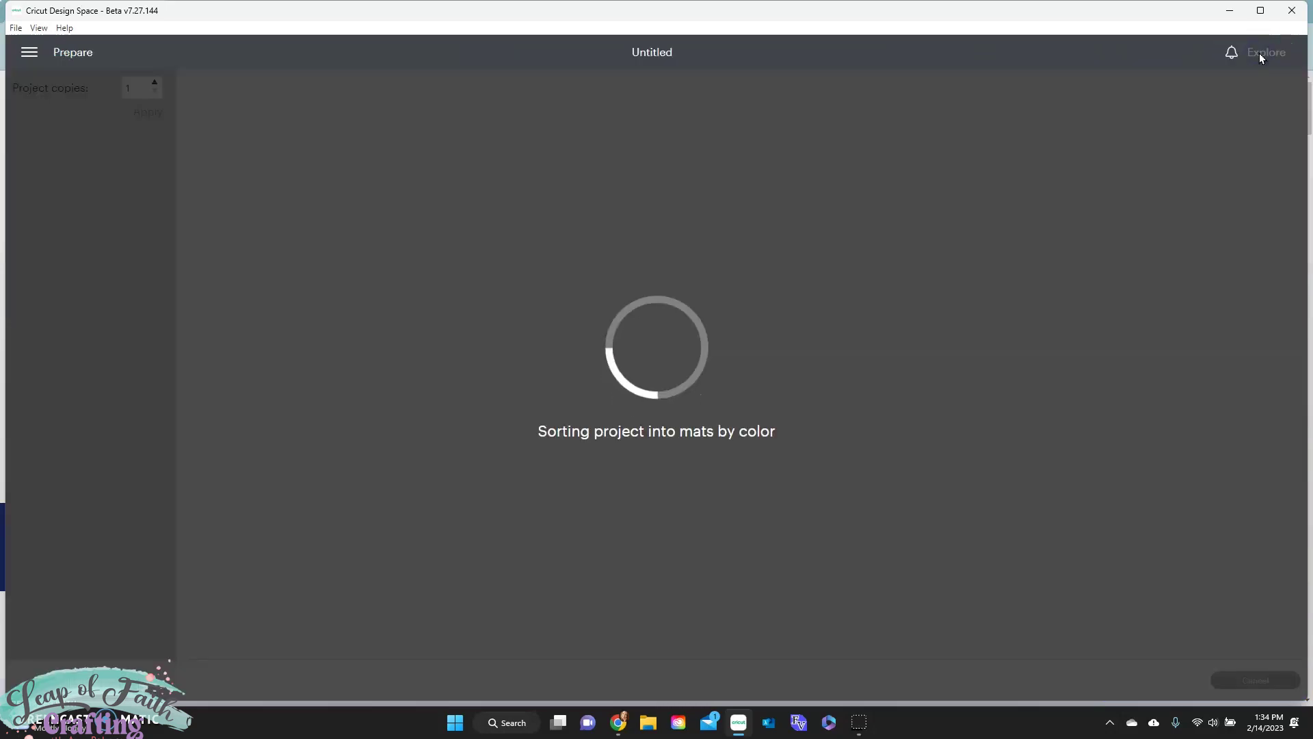
Nudge the piper up on the mat, then cancel out of mat preparation back to the canvas.
{"action": "scroll", "coordinate": [643, 370], "scroll_direction": "down", "scroll_amount": 1}
{"action": "scroll", "coordinate": [635, 371], "scroll_direction": "down", "scroll_amount": 2}
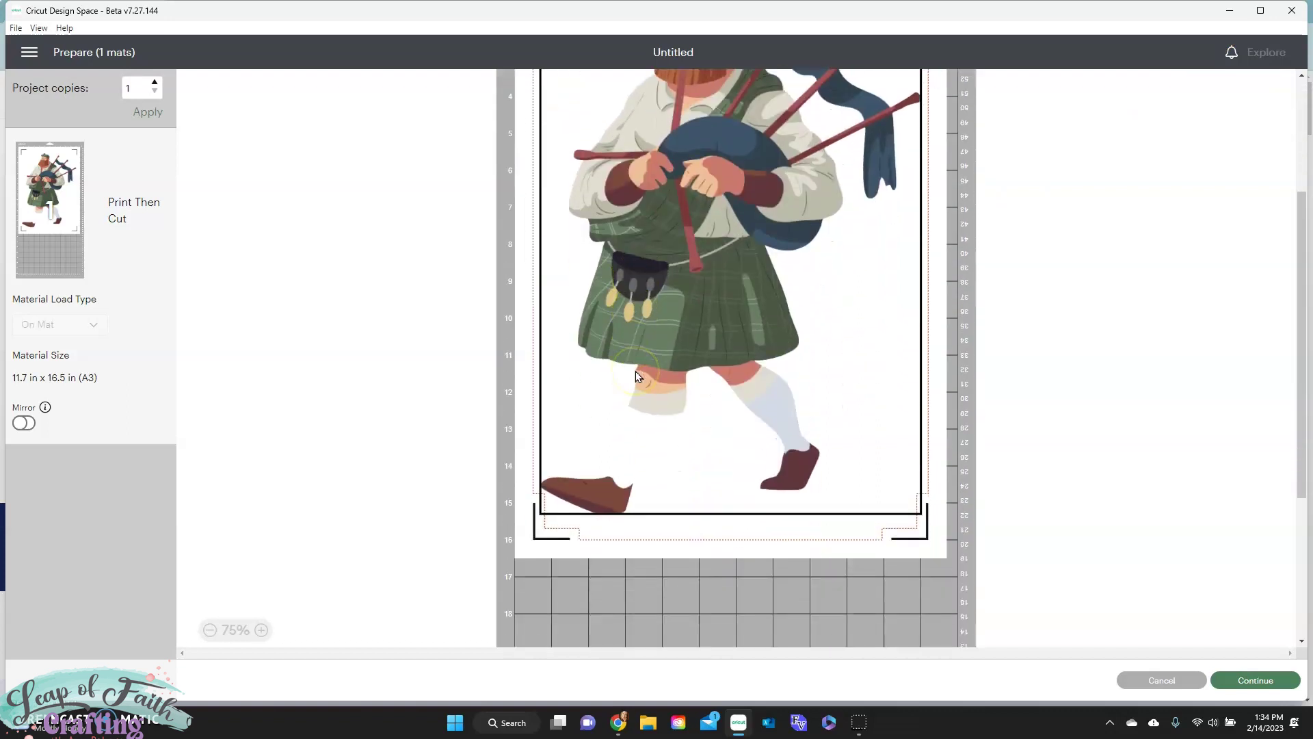
{"action": "scroll", "coordinate": [732, 351], "scroll_direction": "up", "scroll_amount": 3}
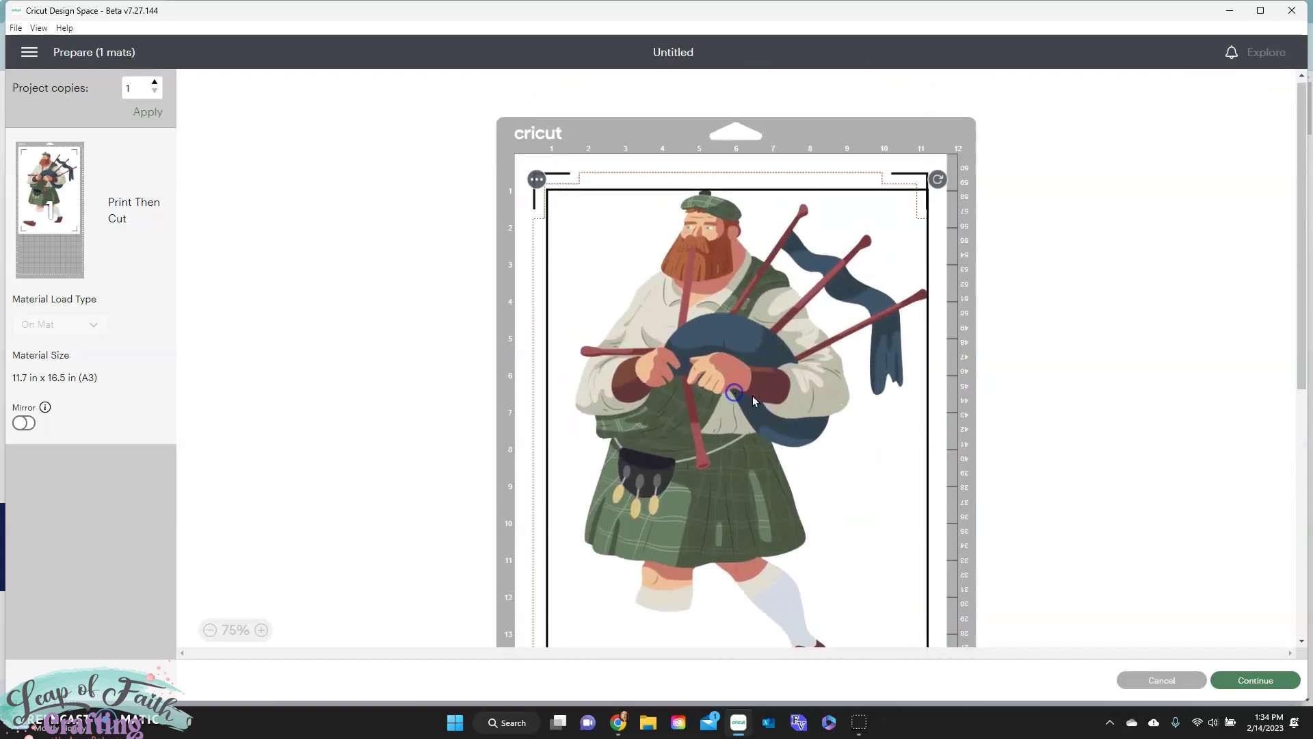
{"action": "scroll", "coordinate": [752, 395], "scroll_direction": "down", "scroll_amount": 1}
{"action": "left_click_drag", "start_coordinate": [739, 395], "coordinate": [738, 379]}
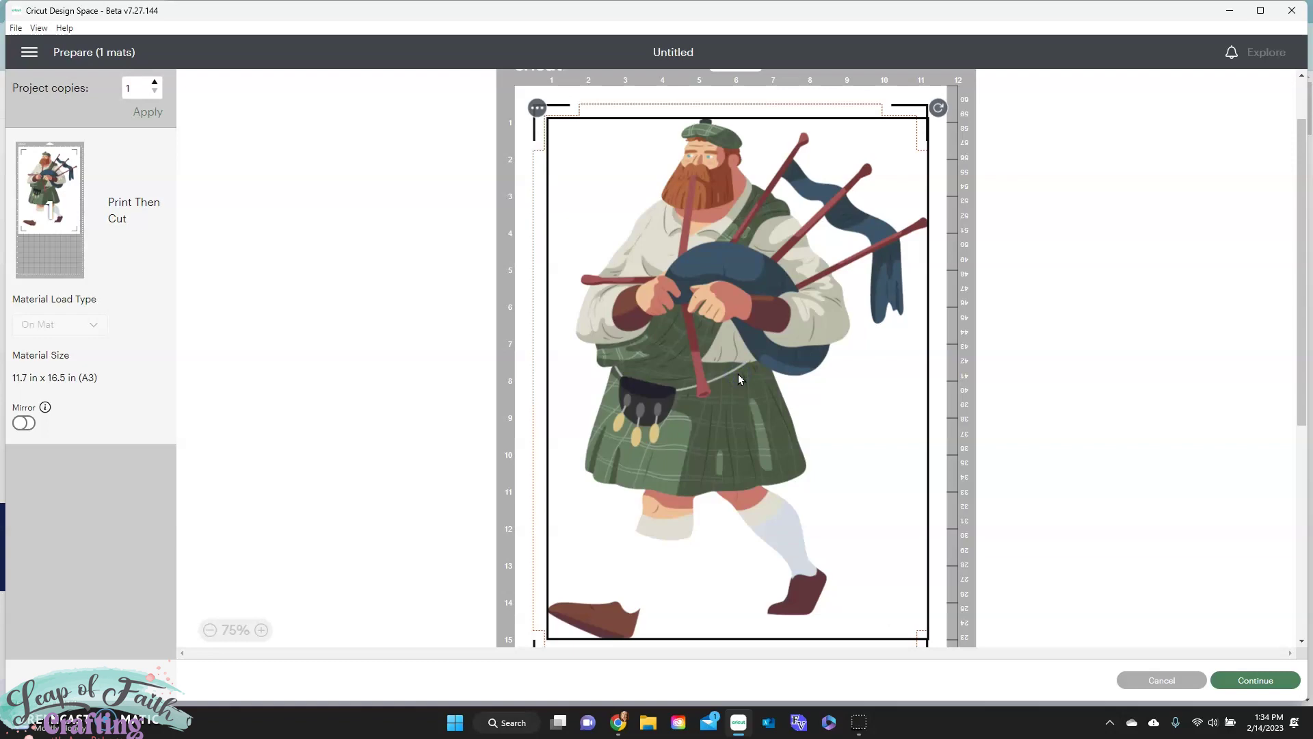
{"action": "scroll", "coordinate": [712, 384], "scroll_direction": "down", "scroll_amount": 2}
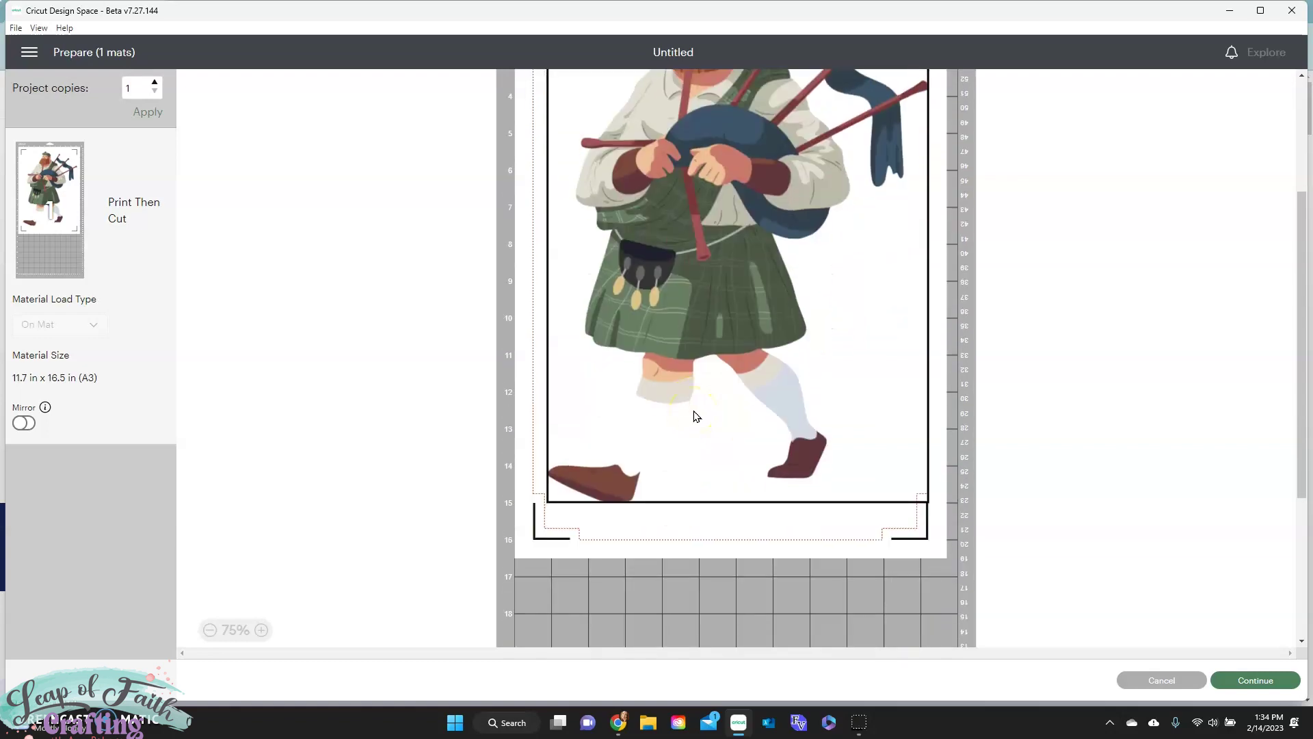
{"action": "scroll", "coordinate": [691, 417], "scroll_direction": "up", "scroll_amount": 2}
{"action": "left_click", "coordinate": [1155, 681]}
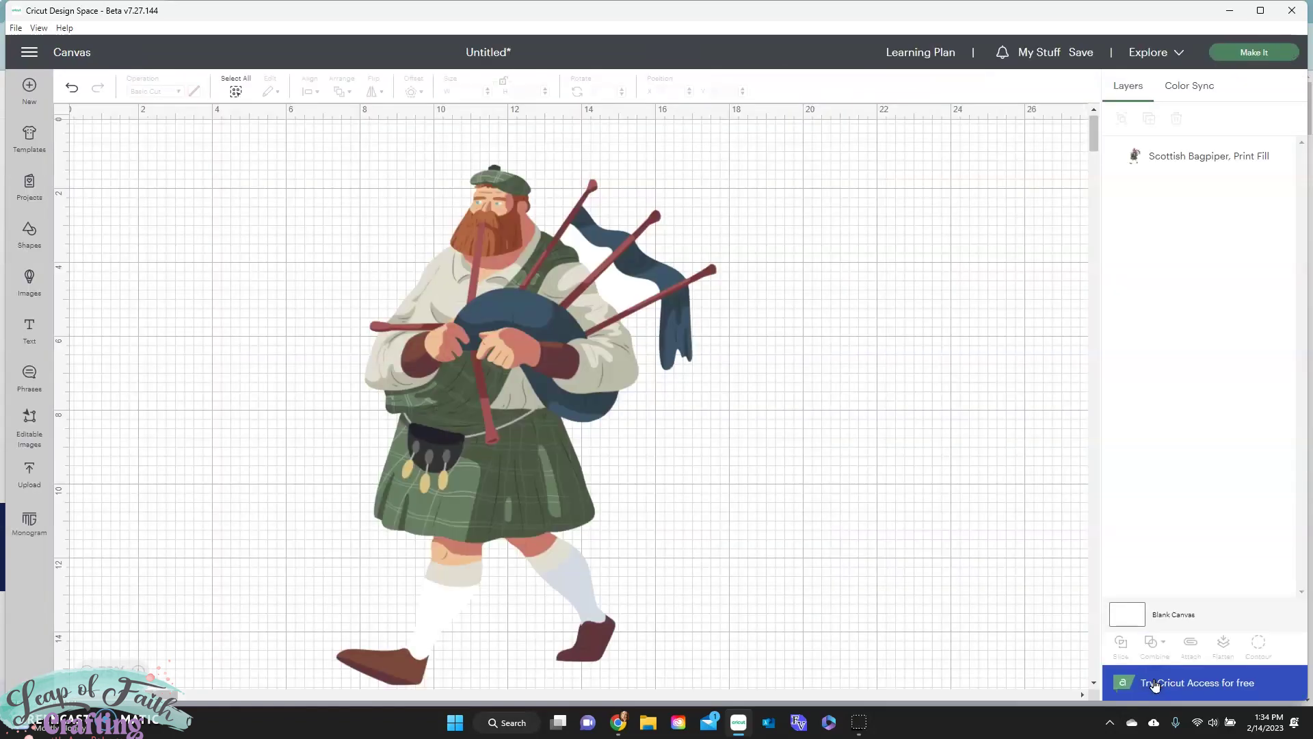
Shrink the bagpiper to a smaller size on the canvas.
{"action": "scroll", "coordinate": [712, 495], "scroll_direction": "down", "scroll_amount": 2}
{"action": "scroll", "coordinate": [616, 411], "scroll_direction": "up", "scroll_amount": 2}
{"action": "left_click", "coordinate": [523, 351]}
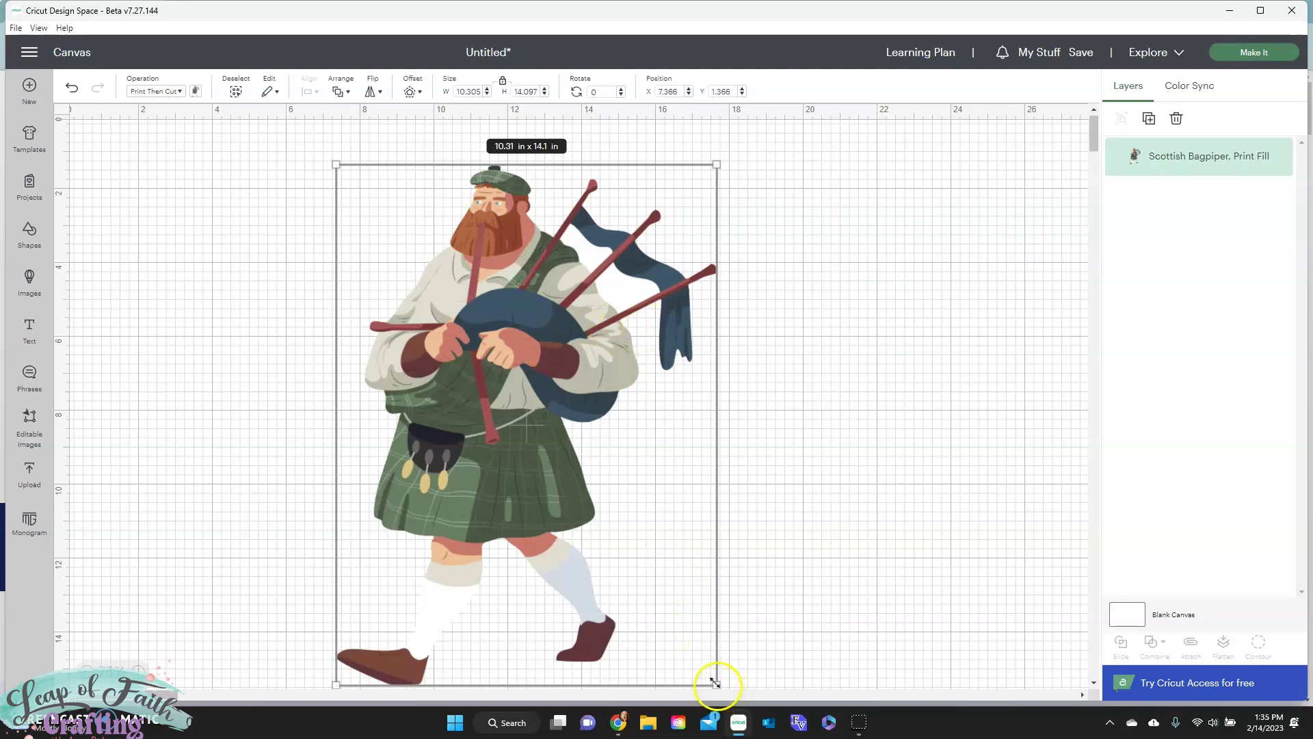
{"action": "left_click_drag", "start_coordinate": [715, 683], "coordinate": [581, 505]}
{"action": "left_click", "coordinate": [707, 434]}
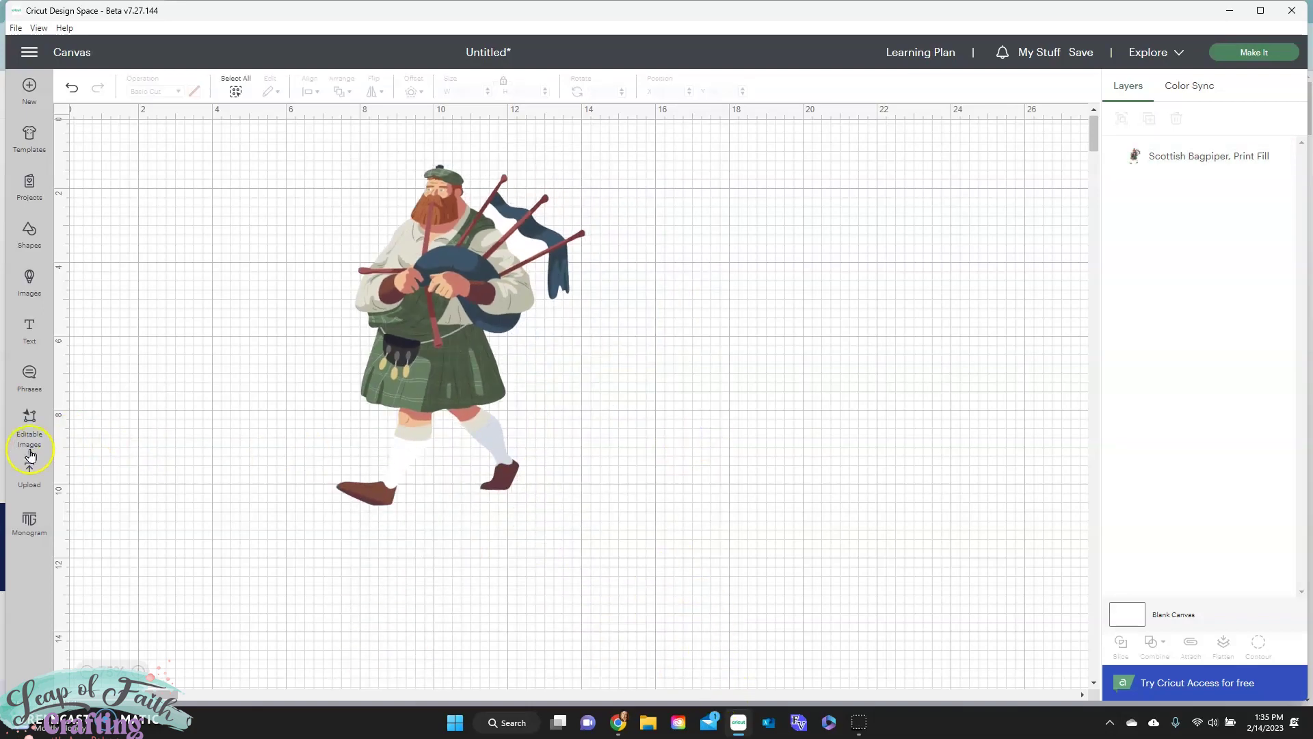
Add the watercolour rainbow image from the image library to the canvas.
{"action": "left_click", "coordinate": [28, 279]}
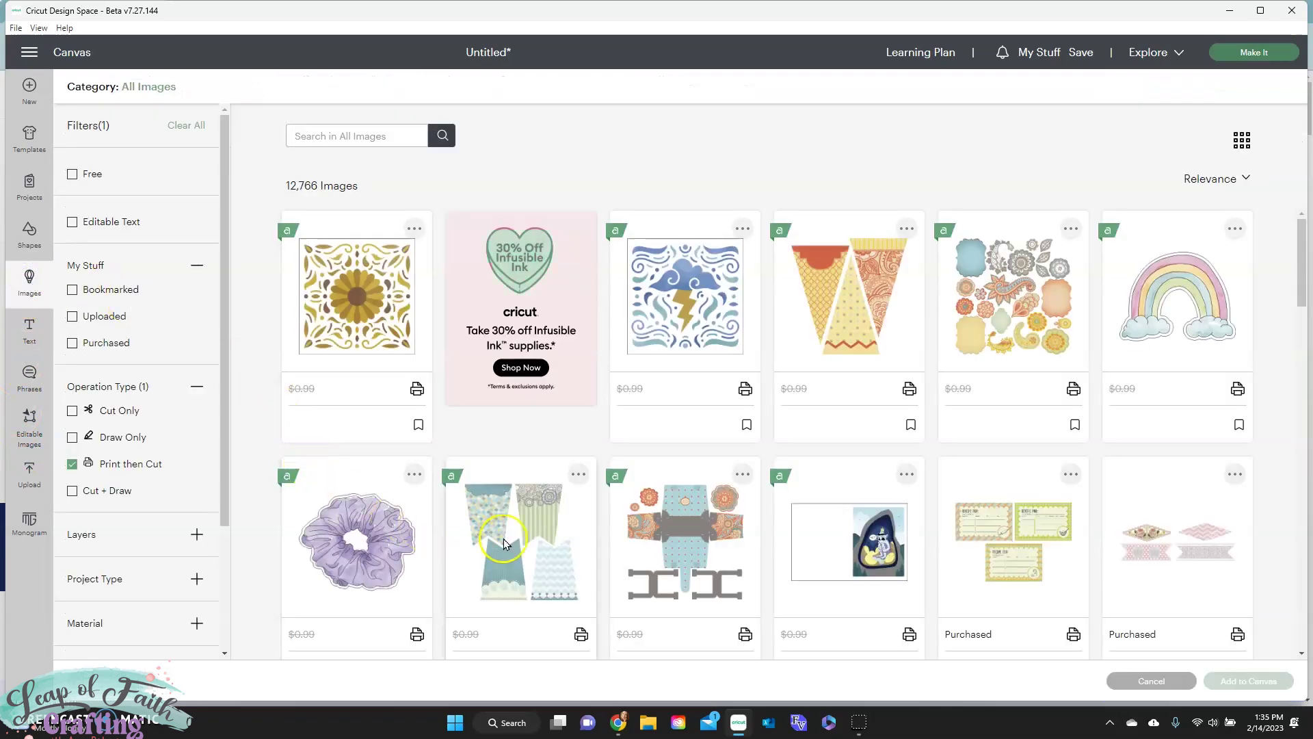
{"action": "left_click", "coordinate": [1143, 365]}
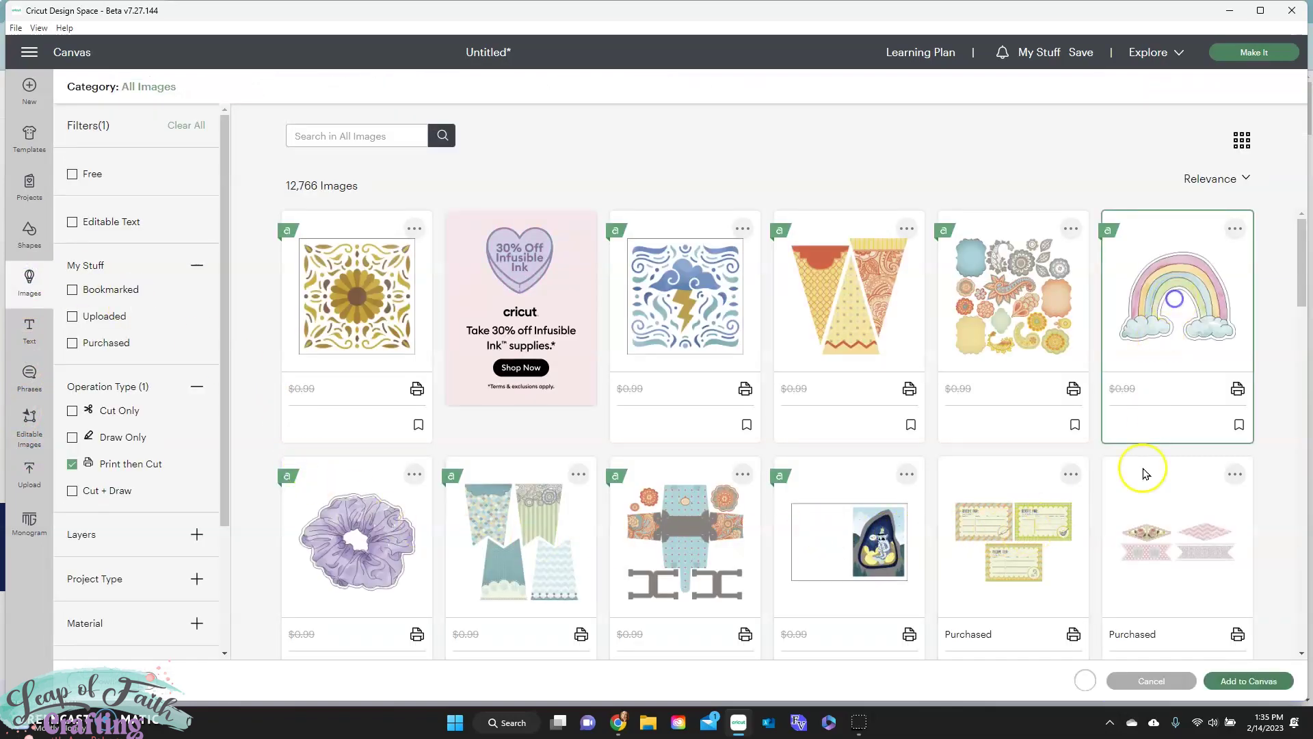
{"action": "left_click", "coordinate": [1229, 684]}
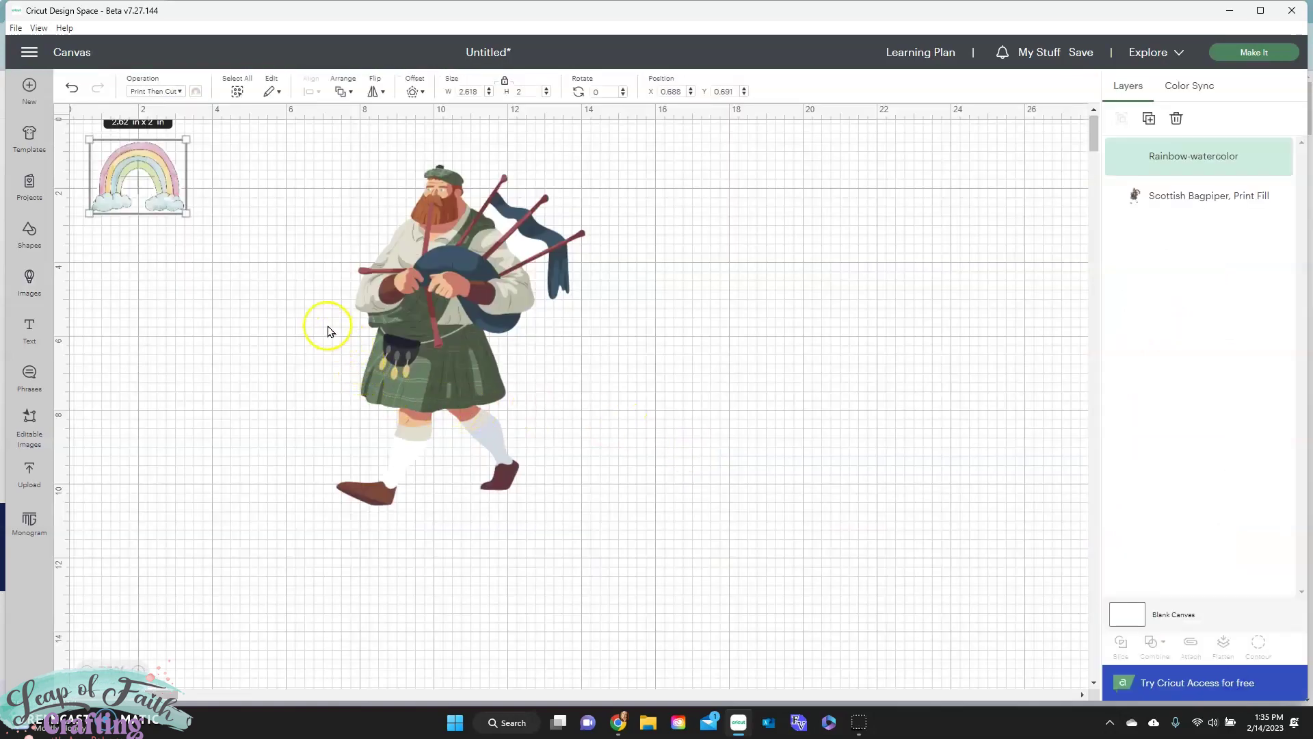
Enlarge the rainbow, move it right of the bagpiper, and size it to 14.39 x 10.99 in.
{"action": "left_click_drag", "start_coordinate": [185, 210], "coordinate": [381, 411]}
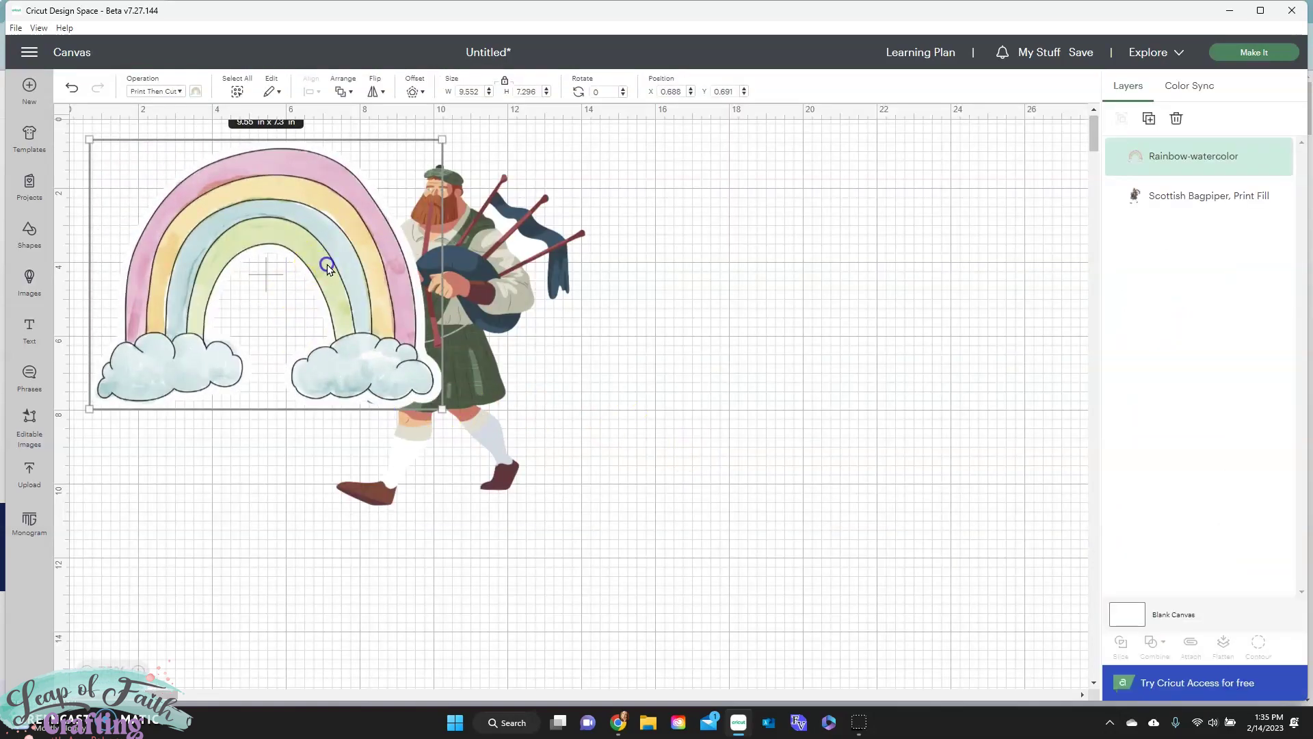
{"action": "left_click_drag", "start_coordinate": [329, 269], "coordinate": [811, 364]}
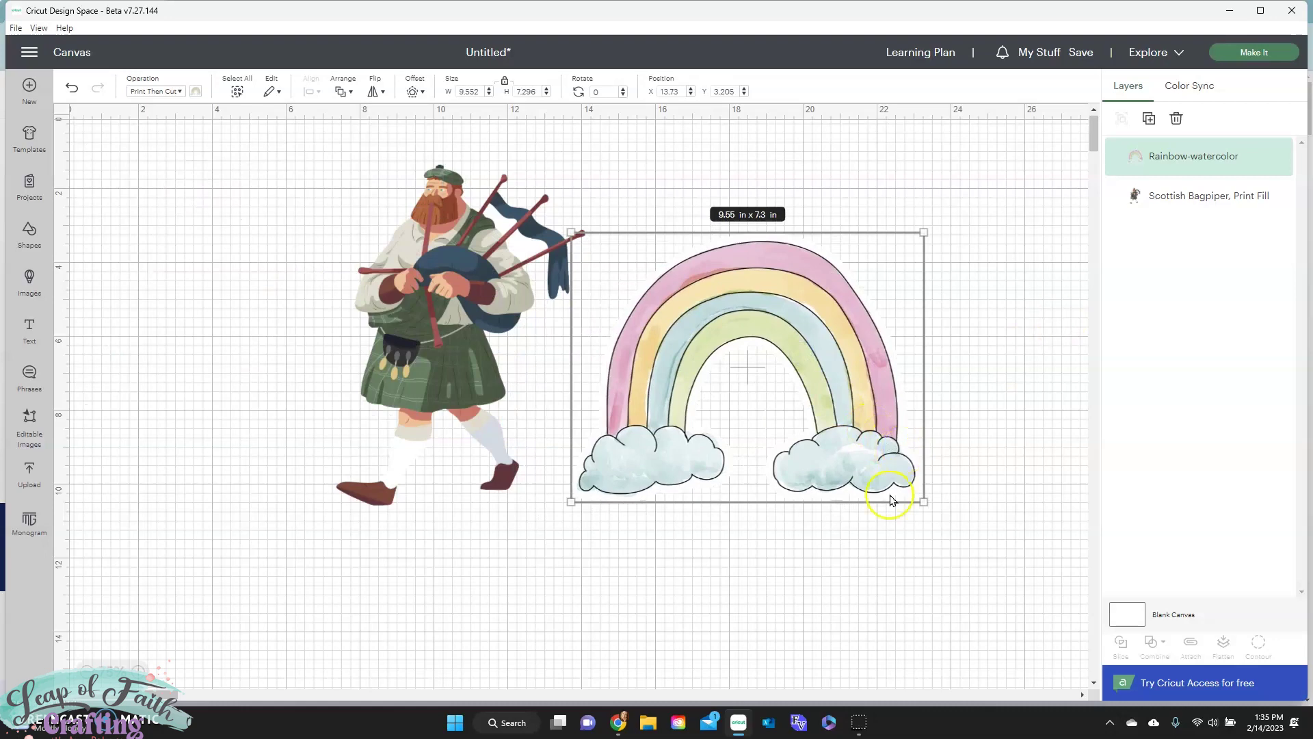
{"action": "left_click_drag", "start_coordinate": [920, 502], "coordinate": [1103, 636]}
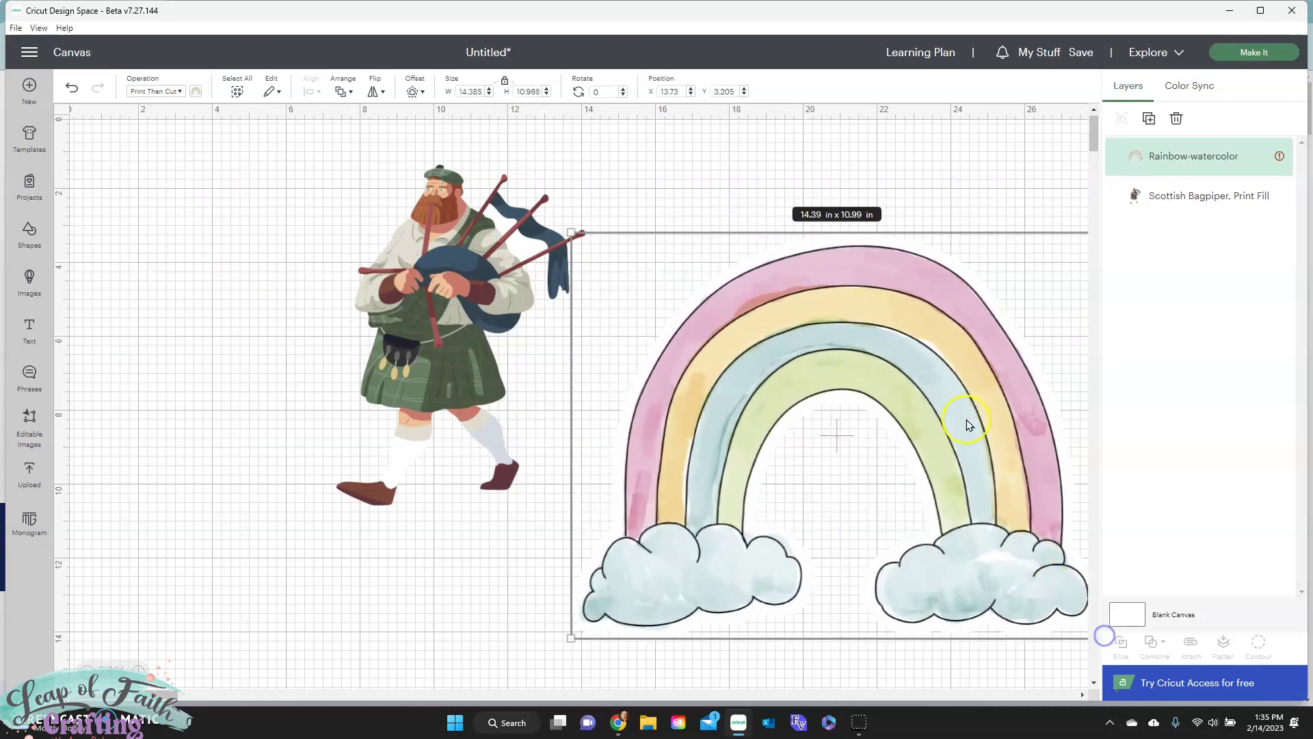
Check the rainbow's too-large warning and shift the rainbow slightly up and left.
{"action": "left_click", "coordinate": [1280, 156]}
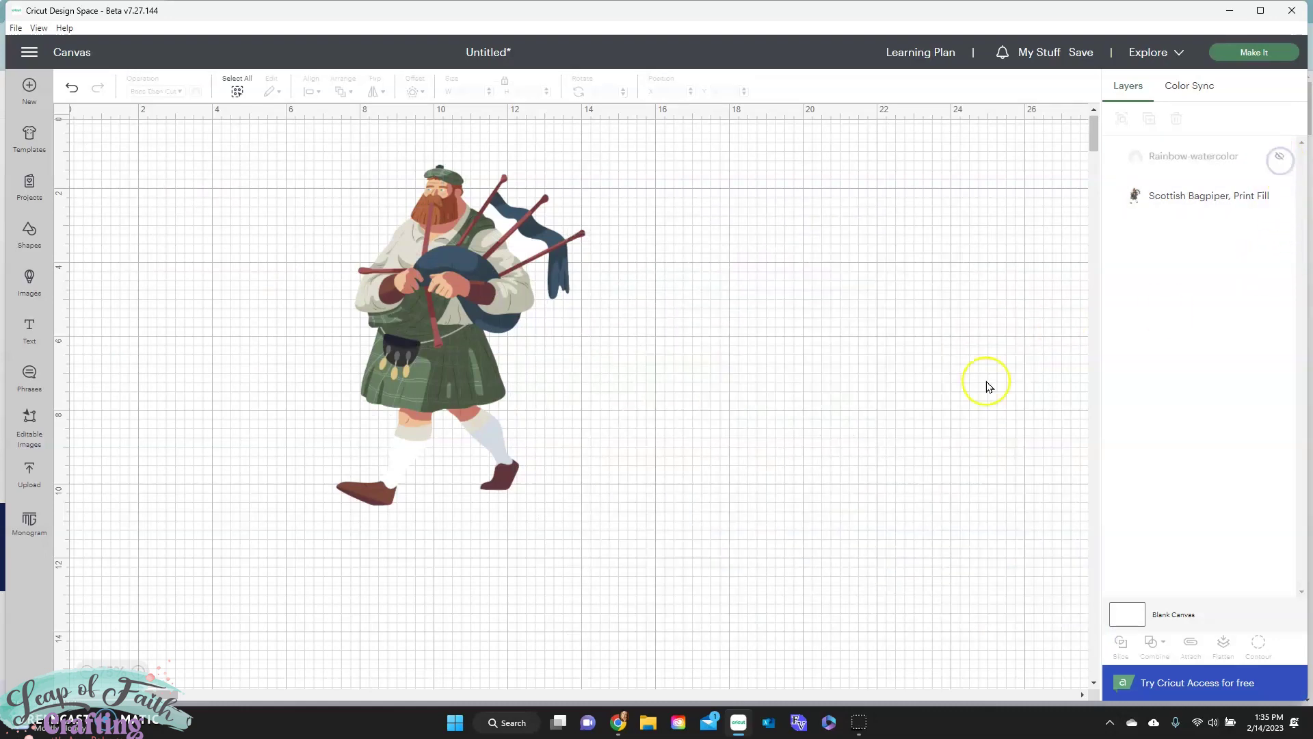
{"action": "left_click", "coordinate": [1279, 158]}
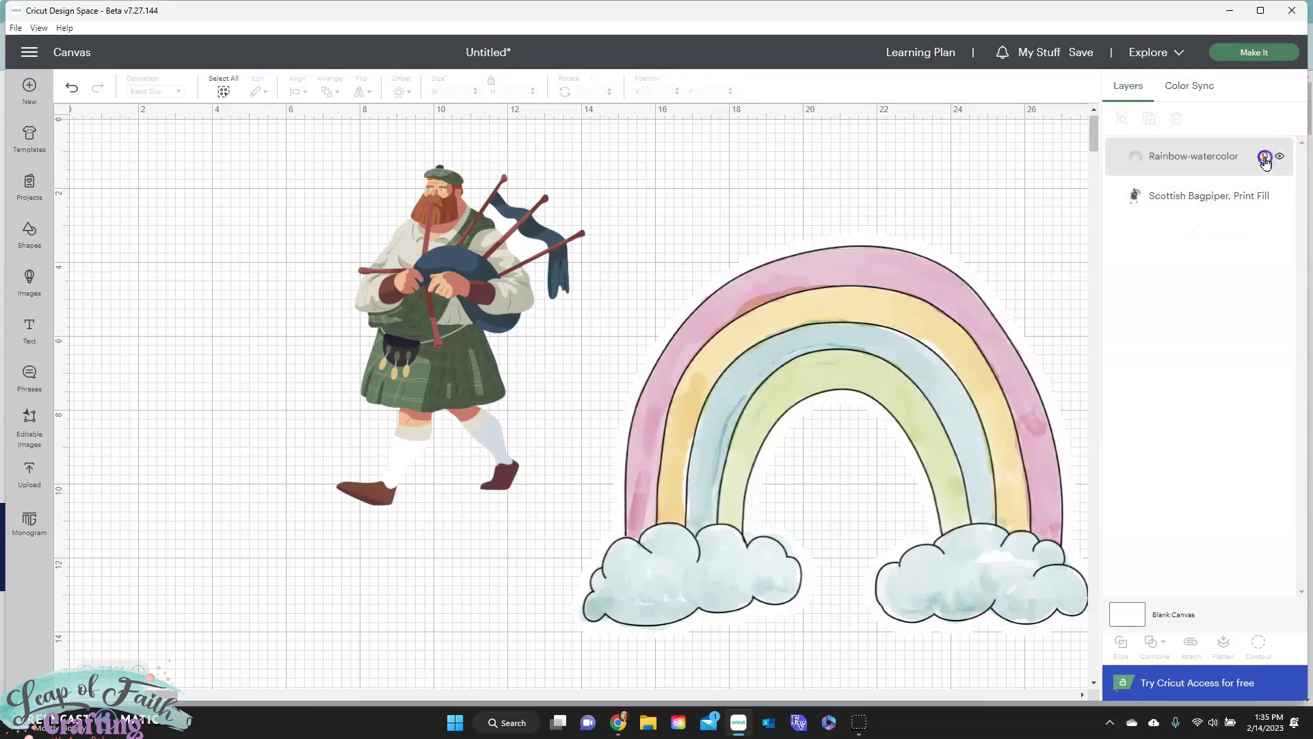
{"action": "left_click", "coordinate": [1265, 159]}
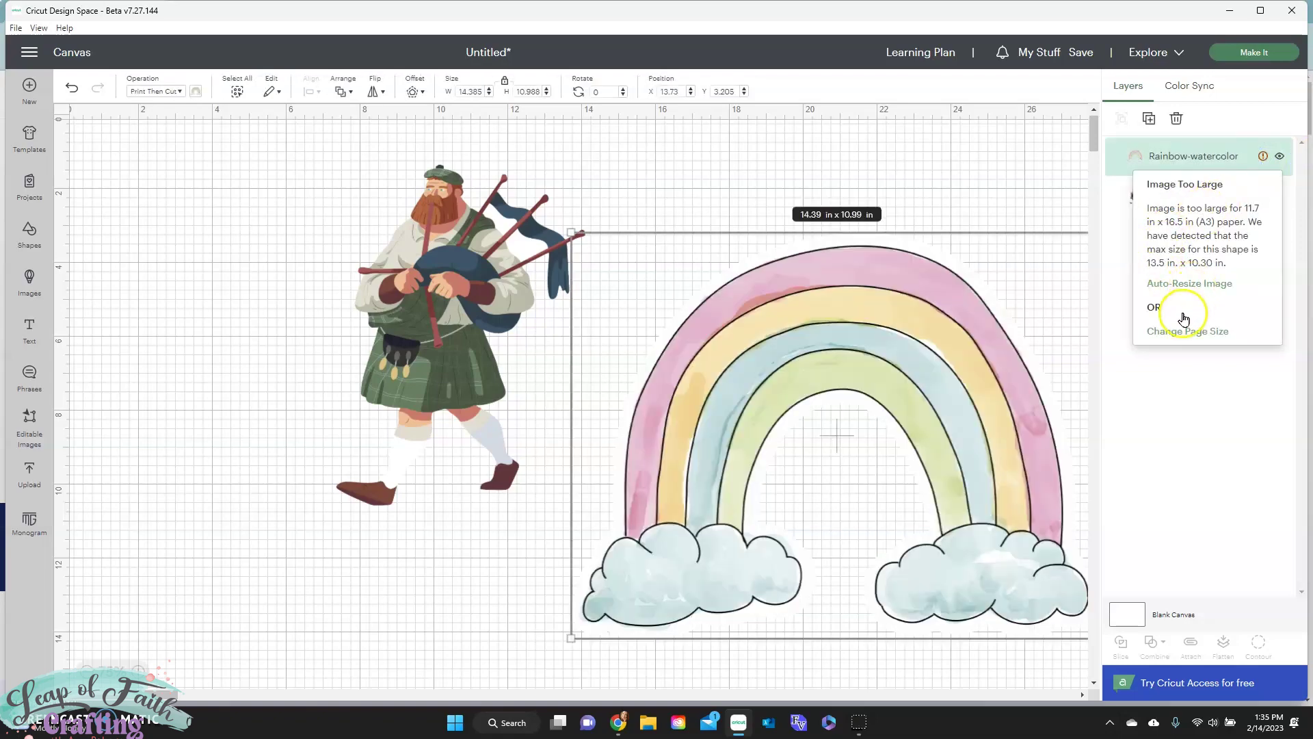
{"action": "left_click", "coordinate": [1178, 342]}
{"action": "left_click_drag", "start_coordinate": [942, 374], "coordinate": [899, 351]}
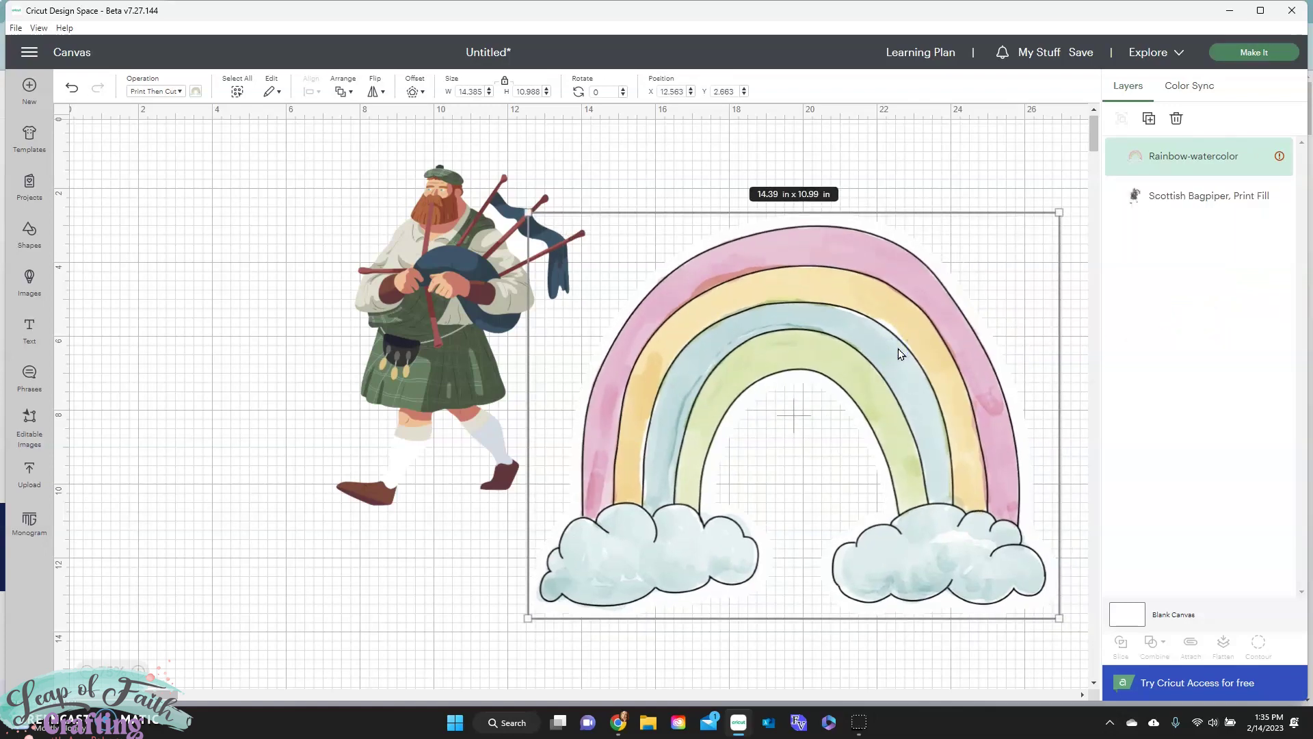
Set Print Then Cut page size back to 8.5 x 11 in (Letter), leaving the machine unchanged.
{"action": "left_click", "coordinate": [1267, 157]}
{"action": "left_click", "coordinate": [1188, 331]}
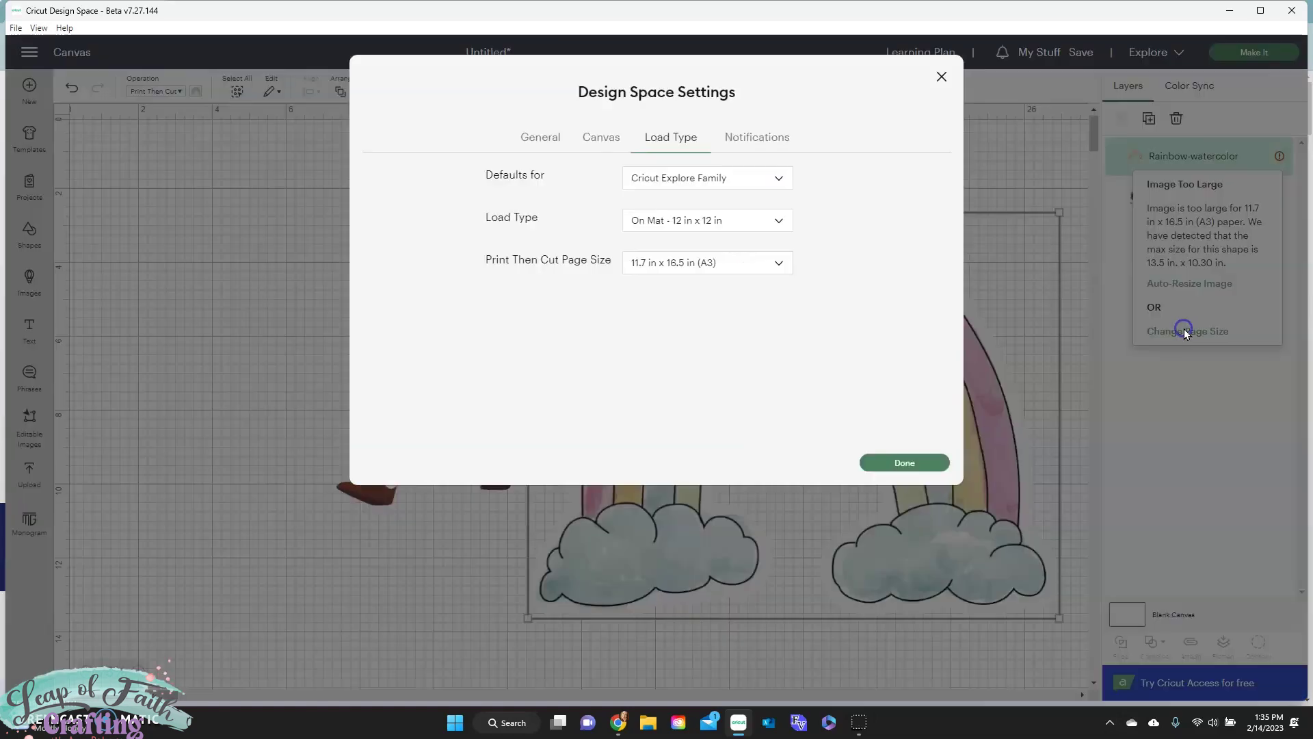
{"action": "left_click", "coordinate": [746, 263]}
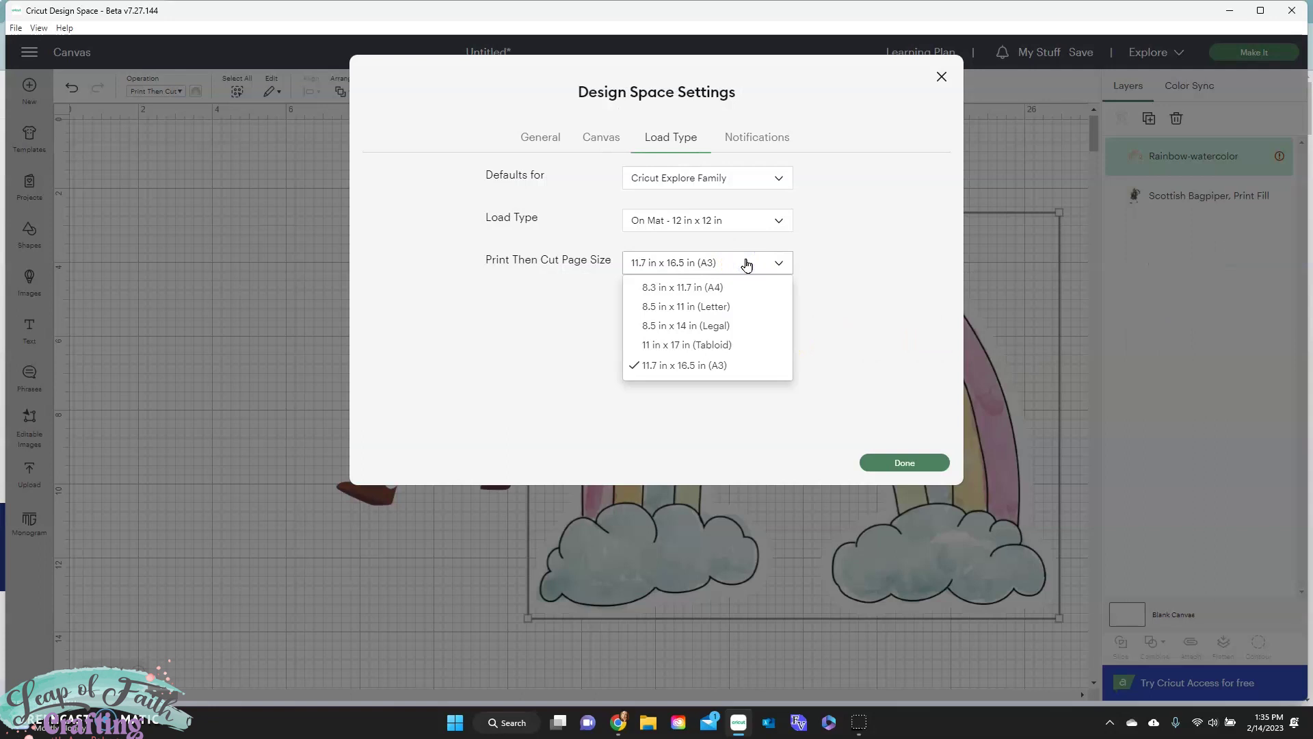
{"action": "left_click", "coordinate": [739, 305]}
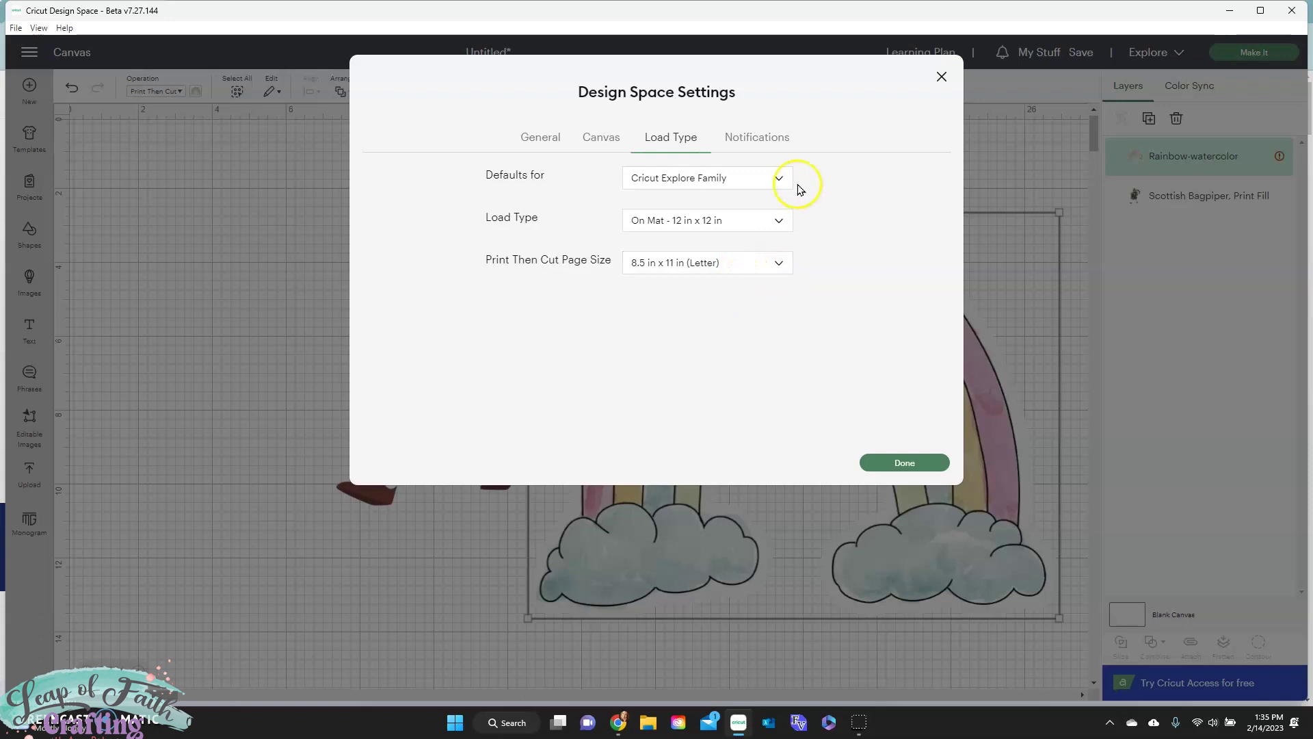
{"action": "left_click", "coordinate": [763, 182]}
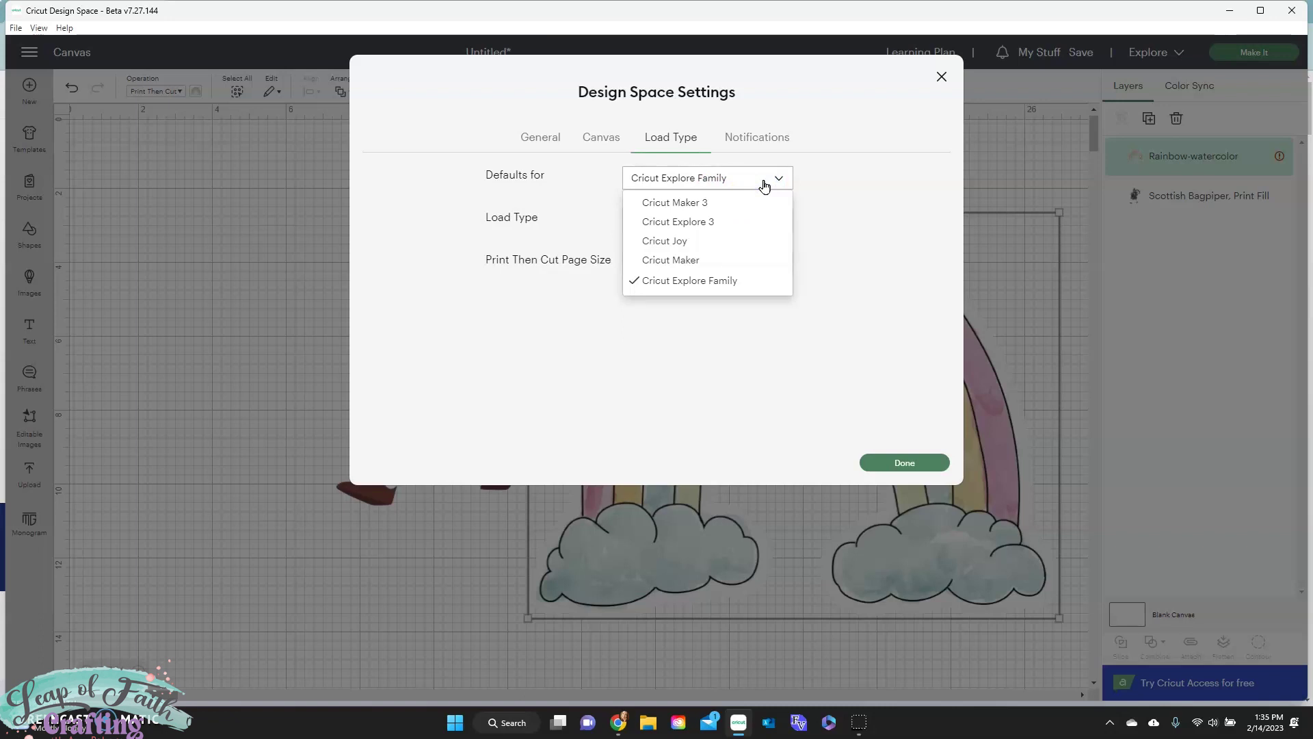
{"action": "left_click", "coordinate": [763, 182]}
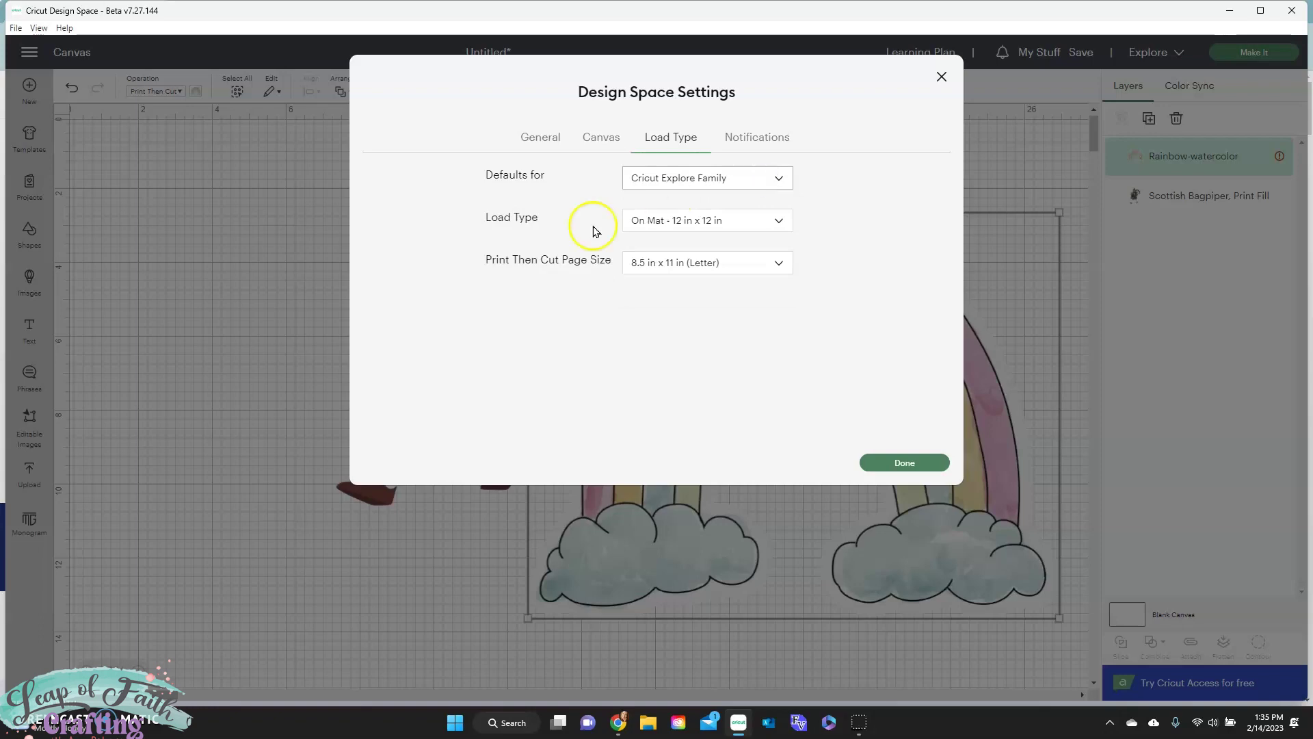
{"action": "left_click", "coordinate": [904, 462]}
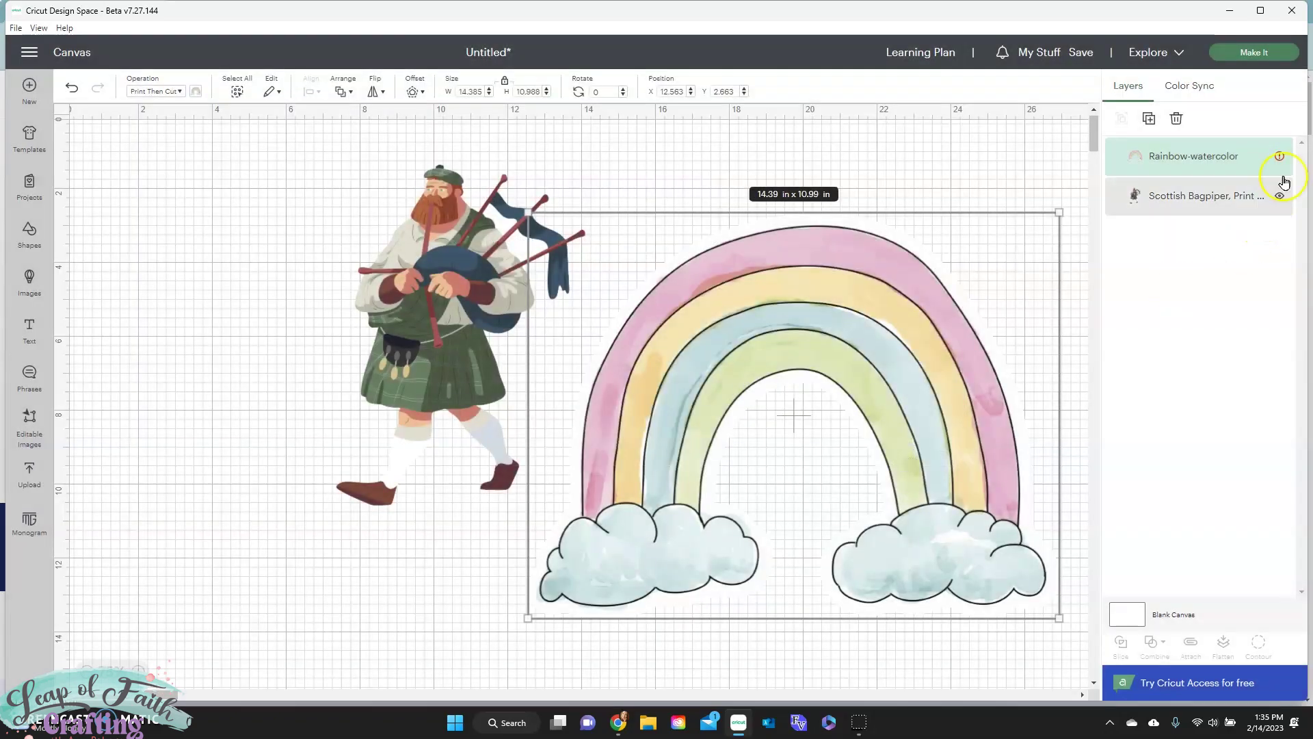
Auto-resize the rainbow to Letter, reposition it, and shrink it to about 4.21 x 3.21 in.
{"action": "left_click", "coordinate": [1265, 158]}
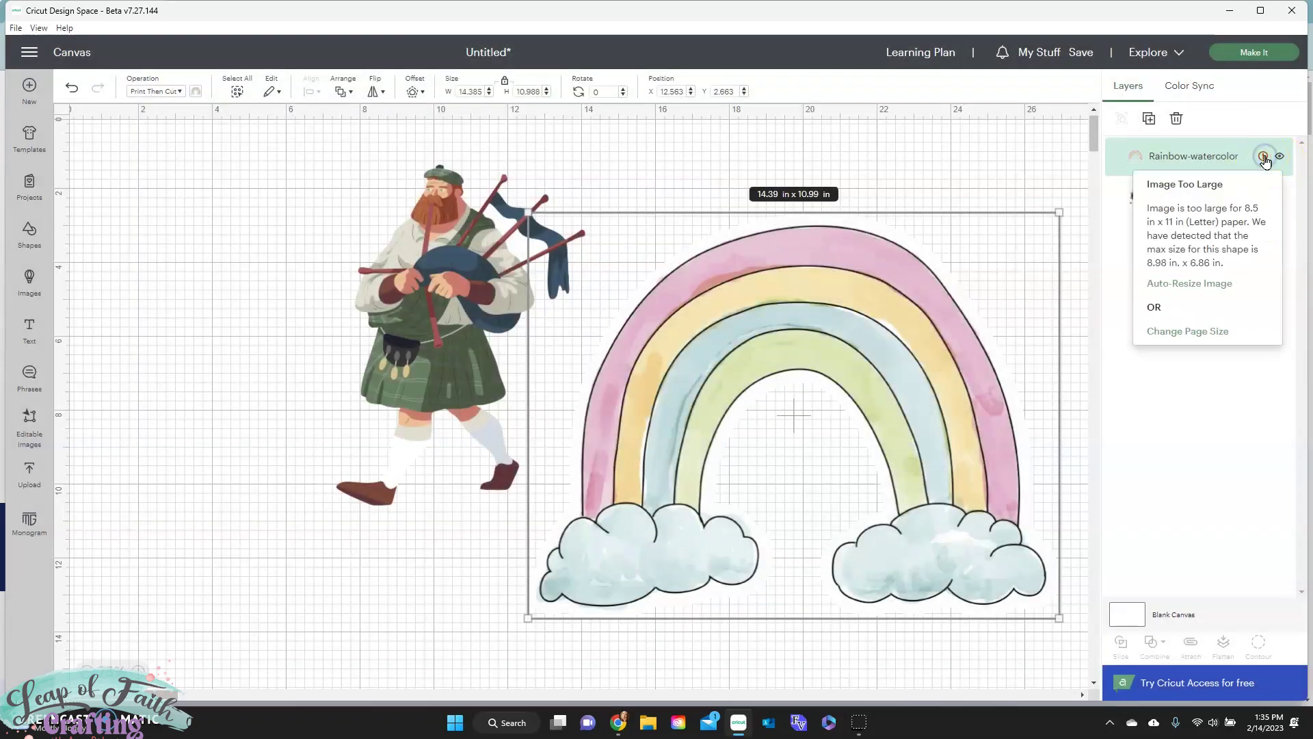
{"action": "left_click", "coordinate": [1185, 286]}
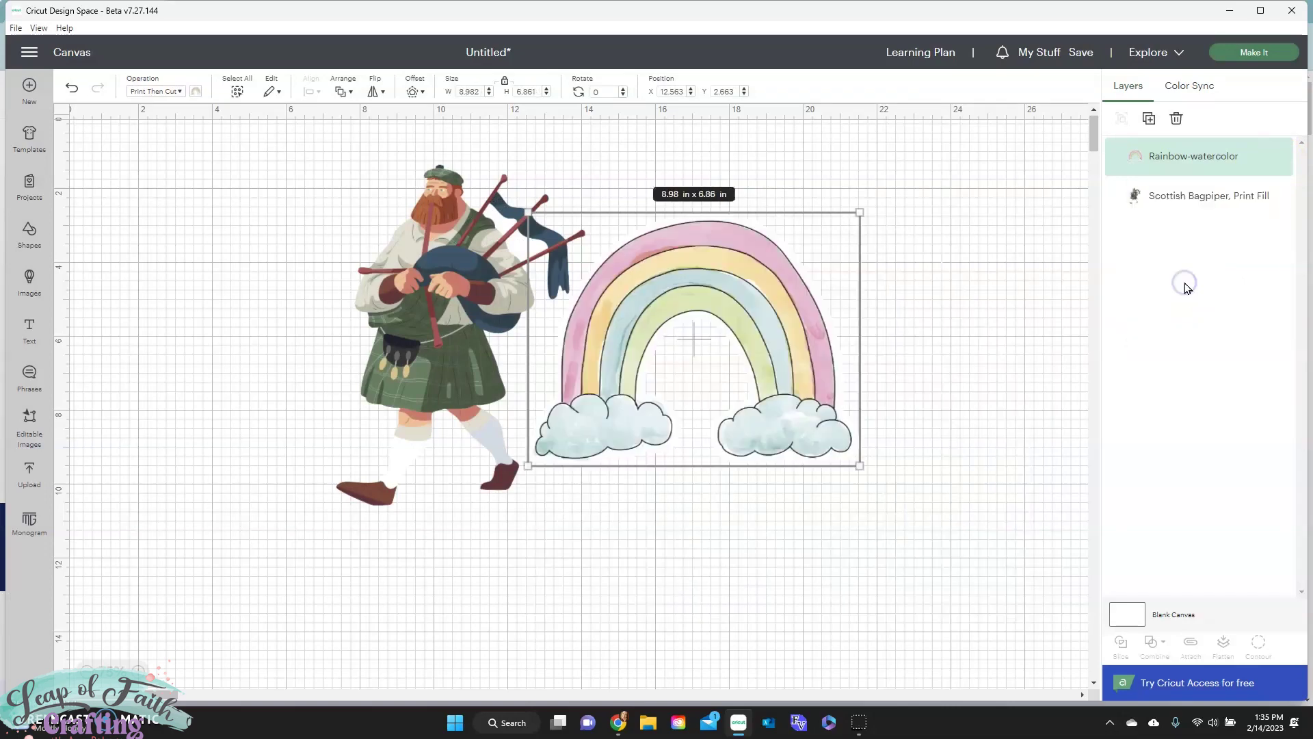
{"action": "left_click_drag", "start_coordinate": [824, 358], "coordinate": [872, 379]}
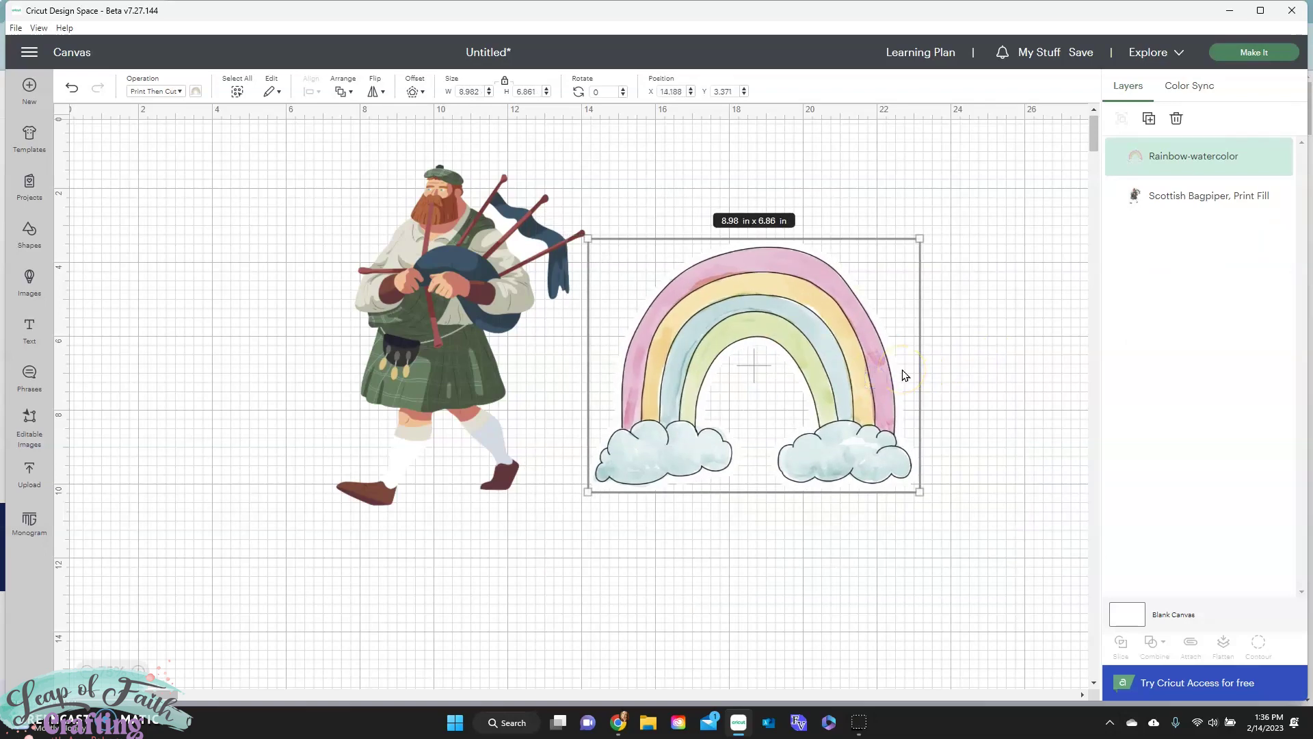
{"action": "left_click_drag", "start_coordinate": [919, 492], "coordinate": [701, 335]}
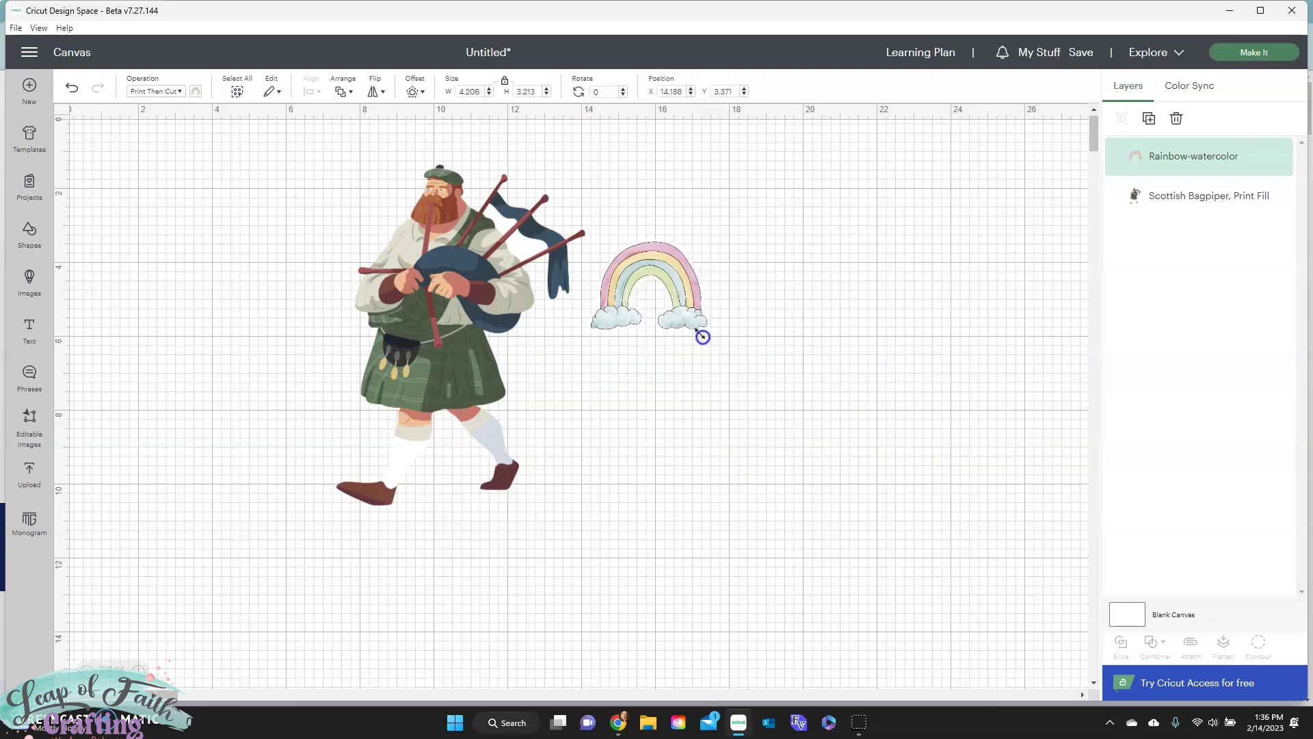
{"action": "left_click", "coordinate": [839, 350]}
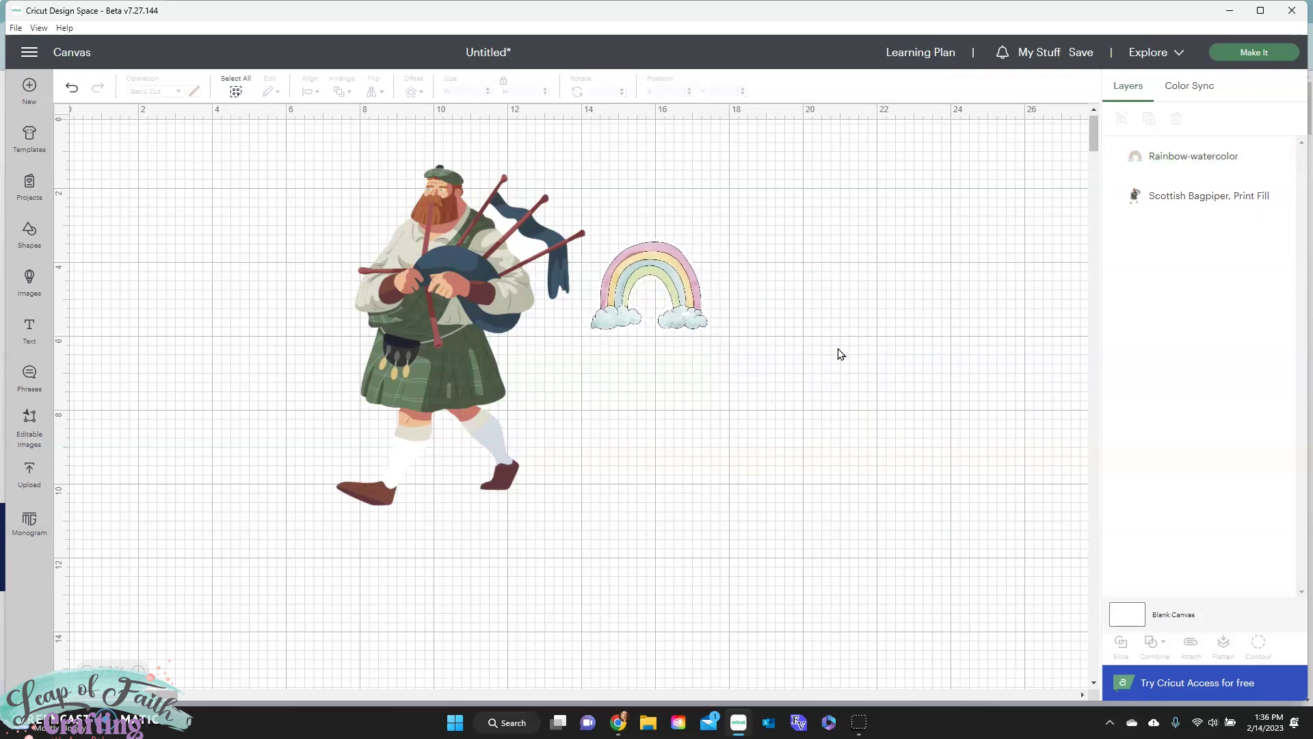